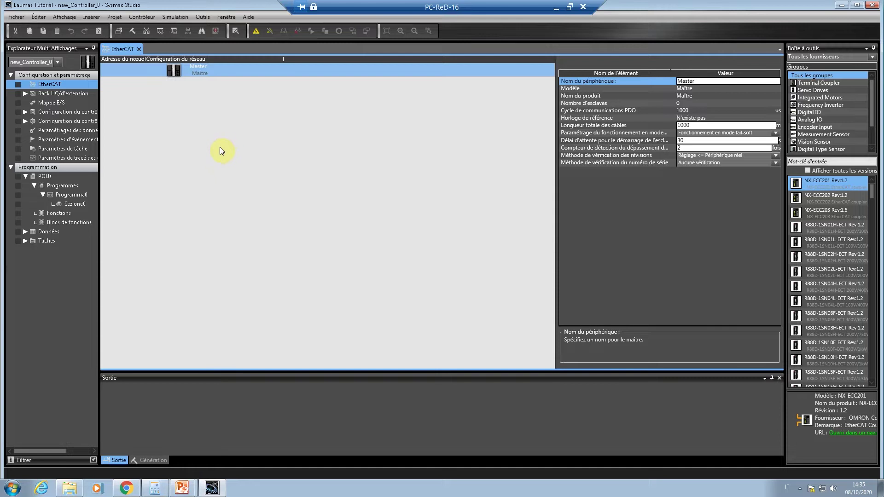
- Display the EtherCAT master's ESI library and open the linked folder for user ESI files
right_click(180, 72)
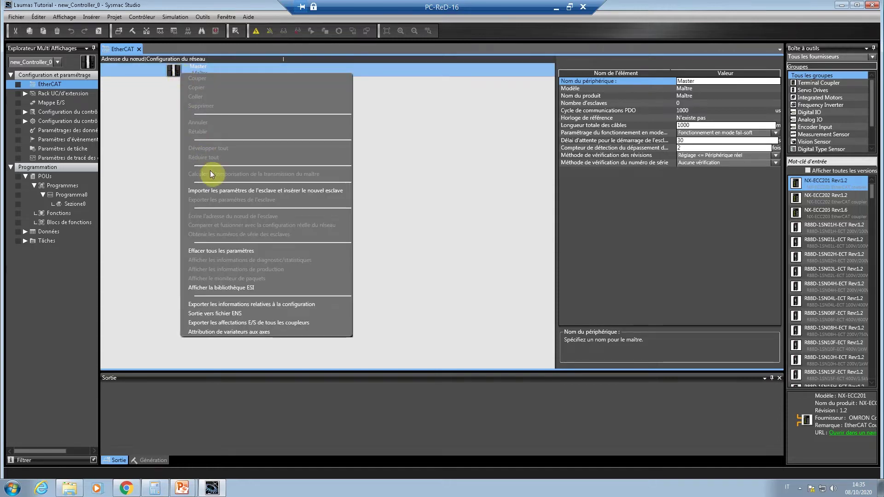
click(209, 288)
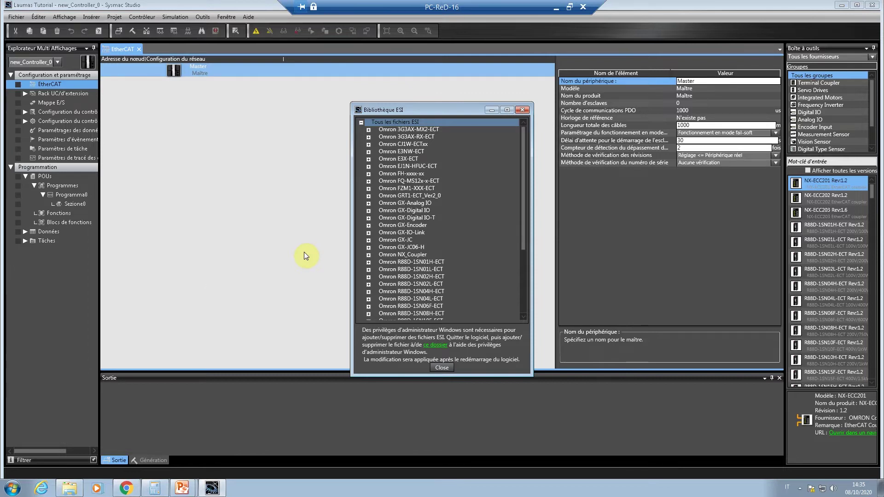
click(435, 345)
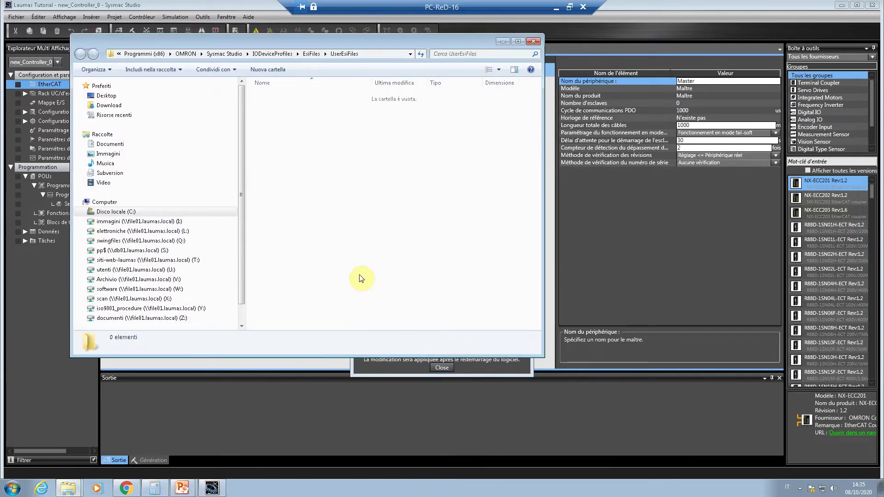
- Move the TLB4ETHERCAT V0.0 XML file from ETHERCAT_device_configuration_file into the UserEsiFiles folder, then close the ESI library
key(alt+Tab)
key(alt+Tab)
key(alt+Tab)
key(alt+Tab)
key(alt+Tab)
key(alt+Tab)
key(alt+Tab)
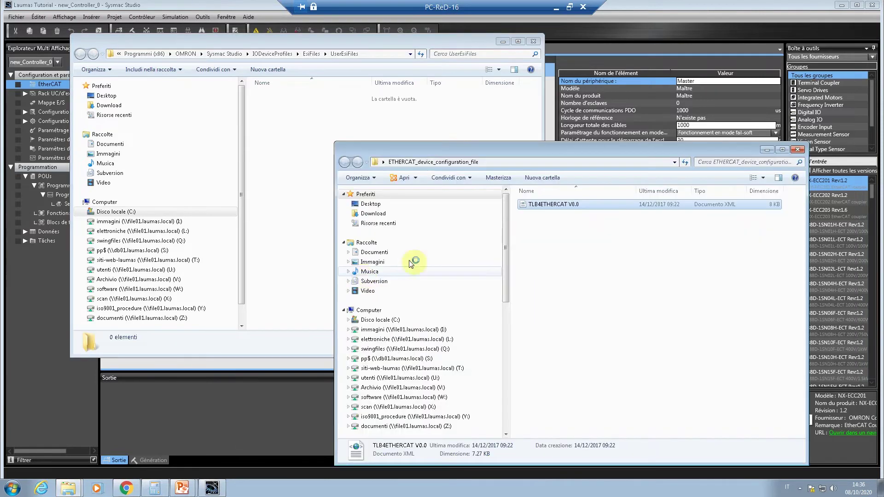
drag(532, 205, 292, 170)
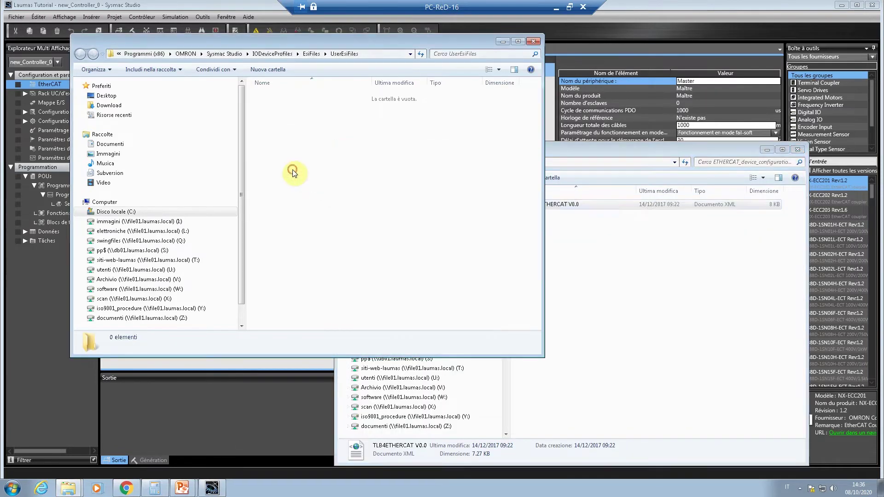
click(502, 41)
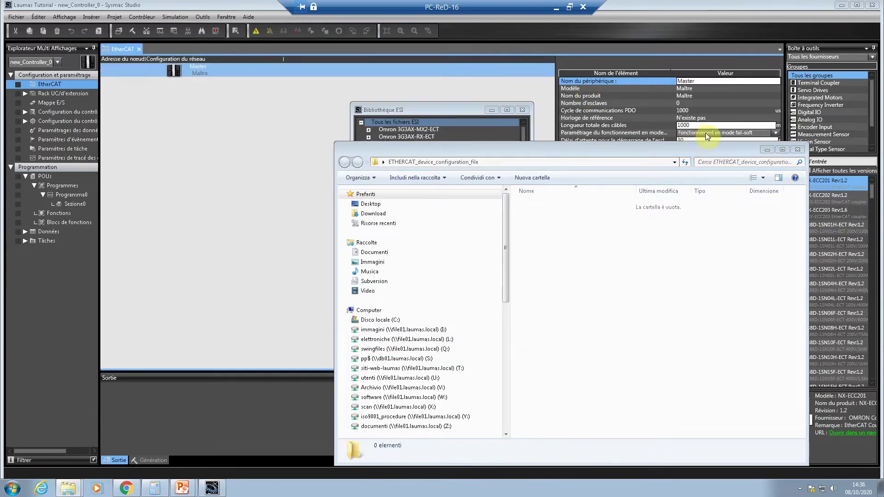
click(767, 149)
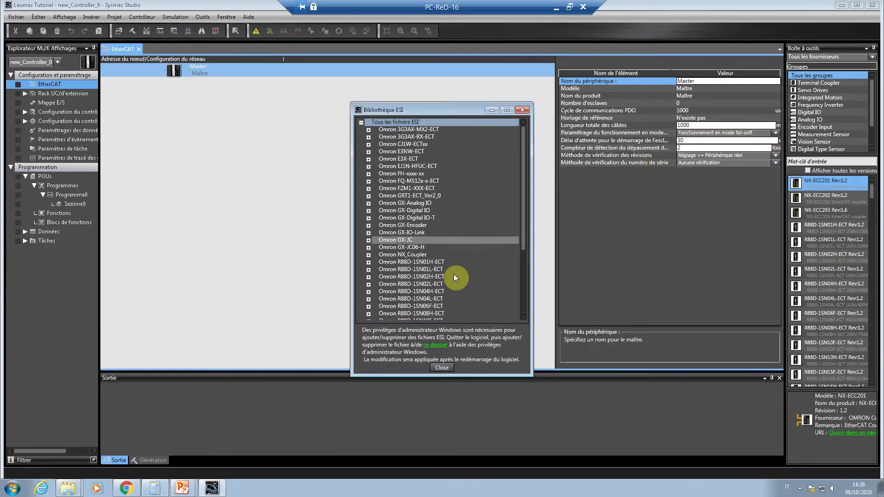
click(446, 366)
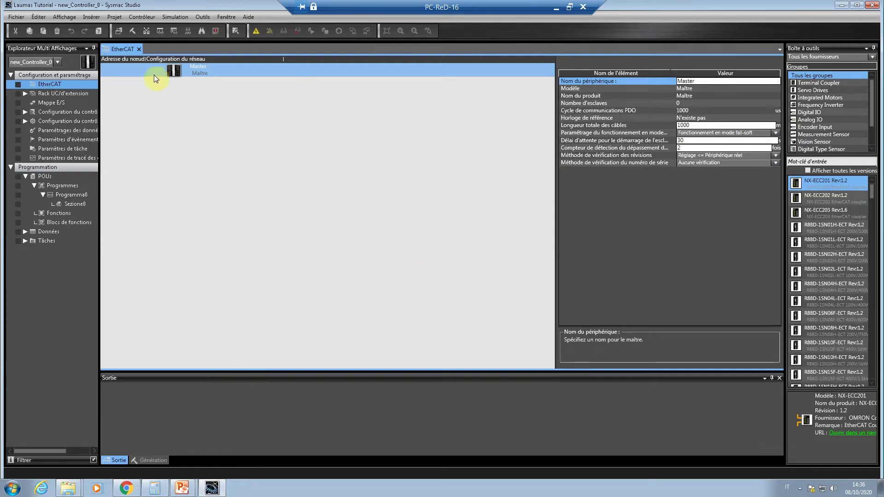
- Quit Sysmac Studio without saving the Laumas Tutorial project
click(19, 17)
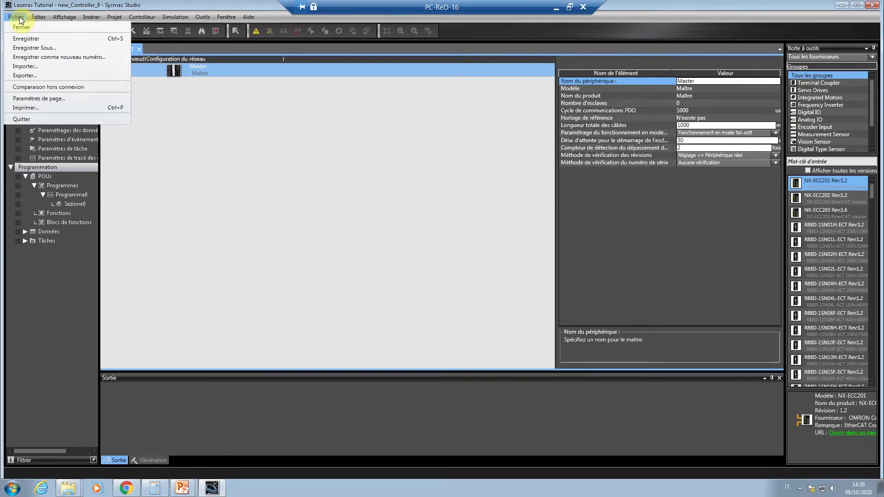
click(29, 121)
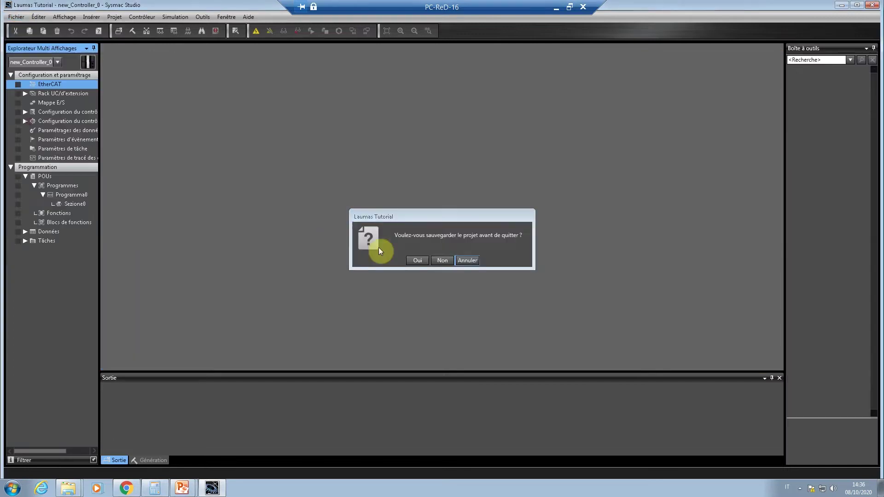
click(446, 261)
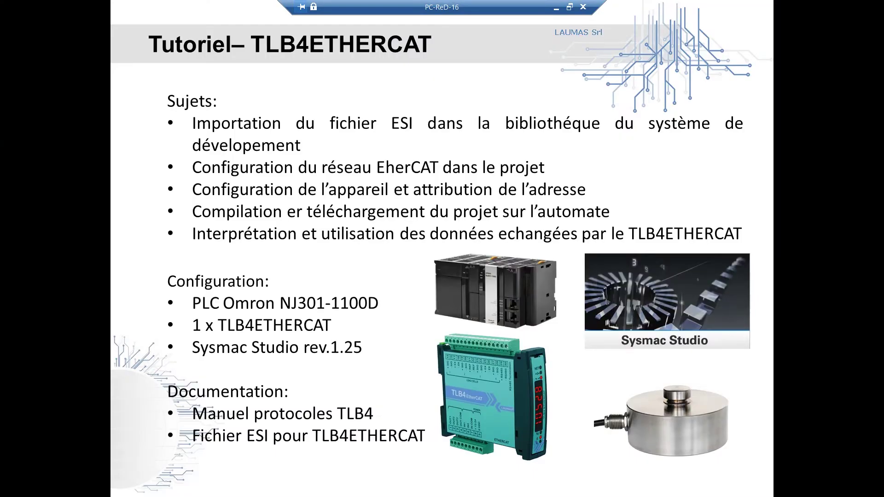
- Leave the presentation, restart Sysmac Studio and reopen the Laumas Tutorial project's EtherCAT configuration
key(Escape)
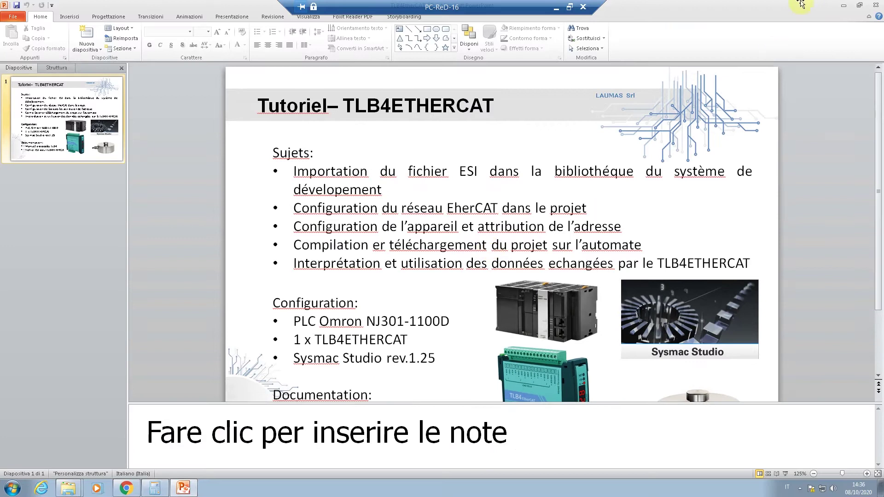
click(841, 7)
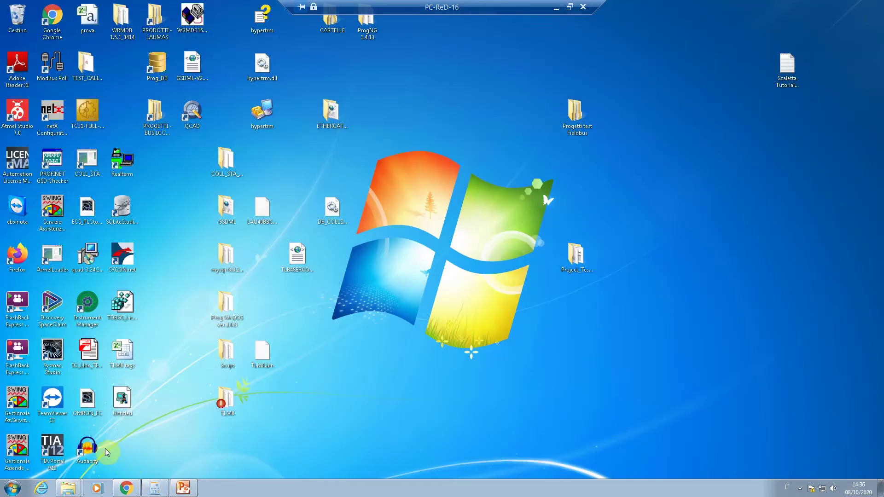
double_click(92, 442)
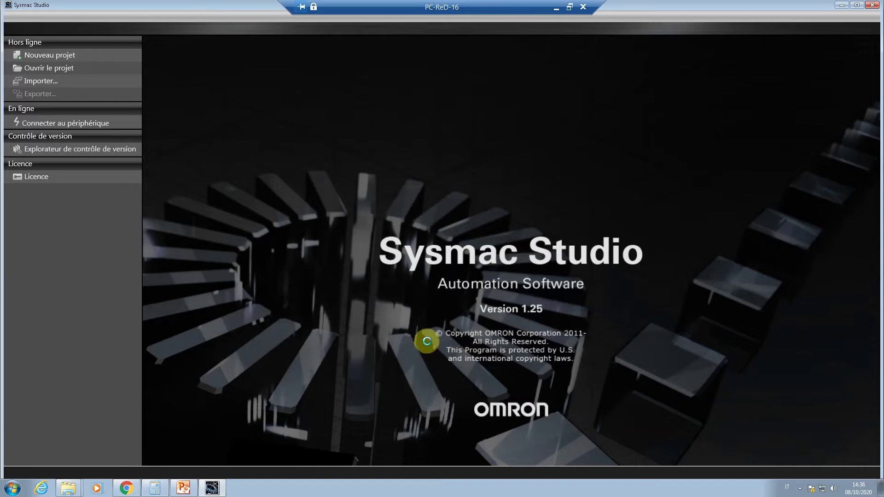
click(46, 67)
click(195, 81)
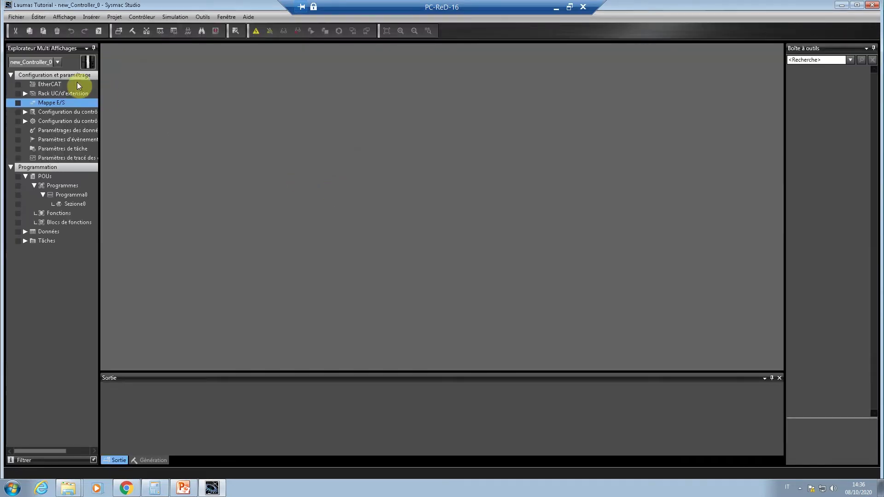
double_click(54, 83)
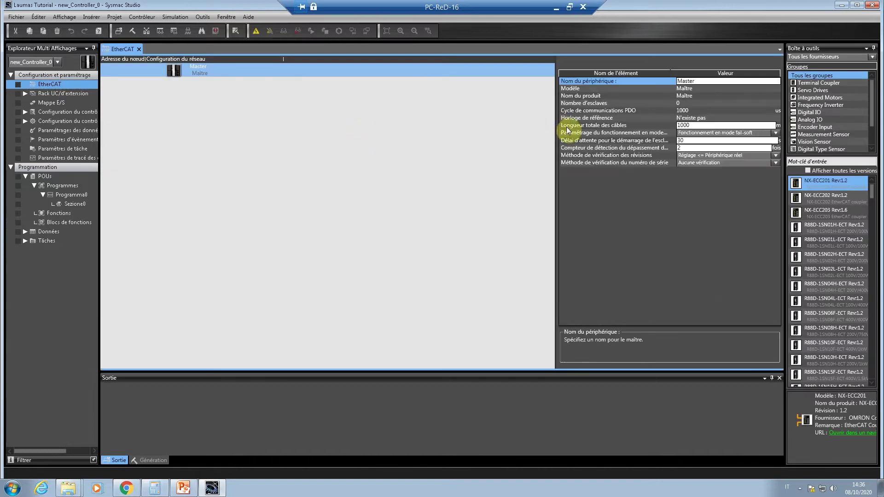
- Search the device toolbox for TLB4 and add the tlb4ETHERCAT slave under the EtherCAT master
click(807, 161)
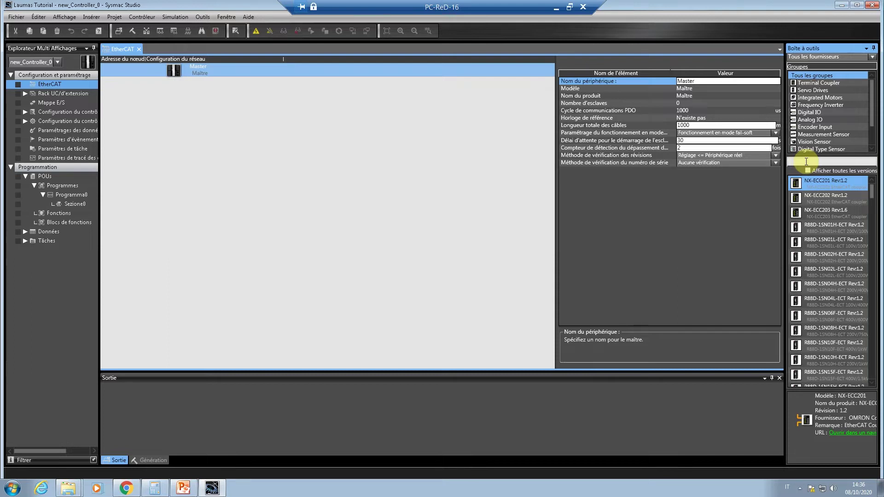
text(TLB4)
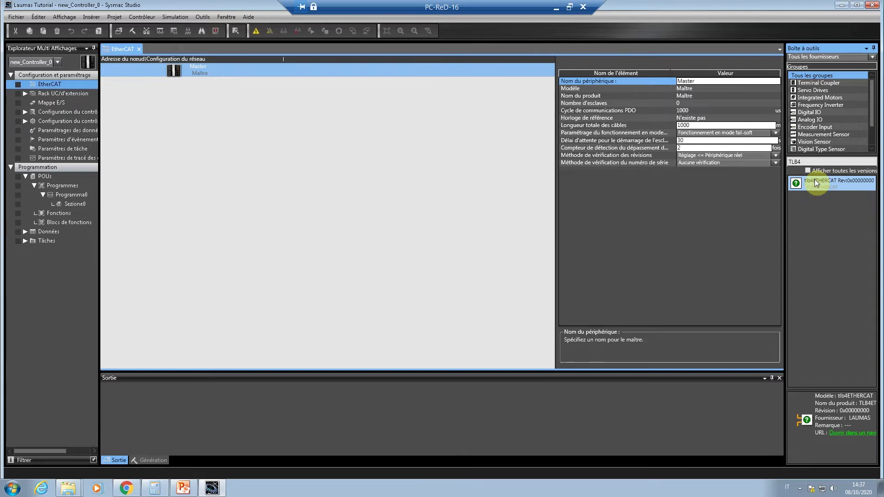
drag(816, 184, 207, 76)
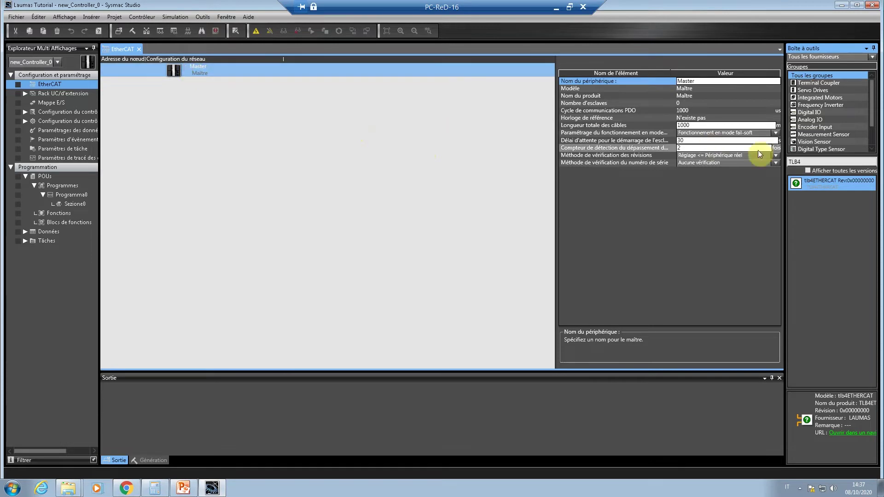
drag(809, 182, 198, 76)
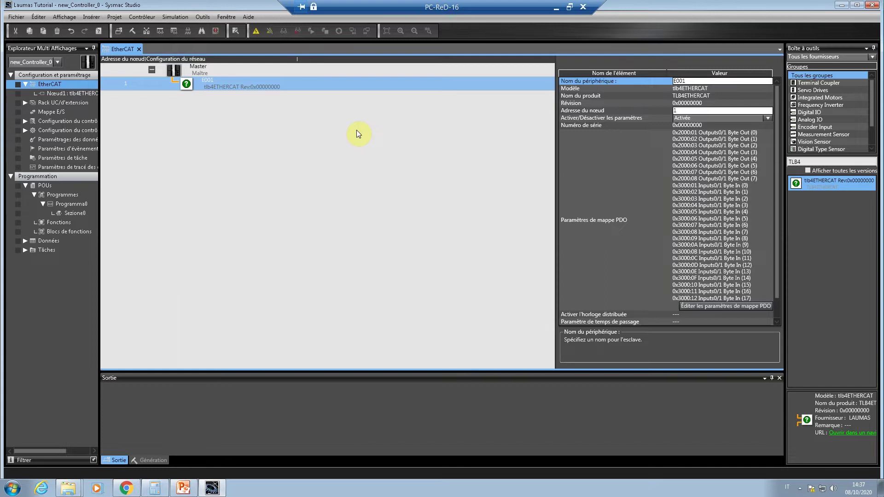
- Rename the tlb4ETHERCAT slave device as TLB4
click(591, 192)
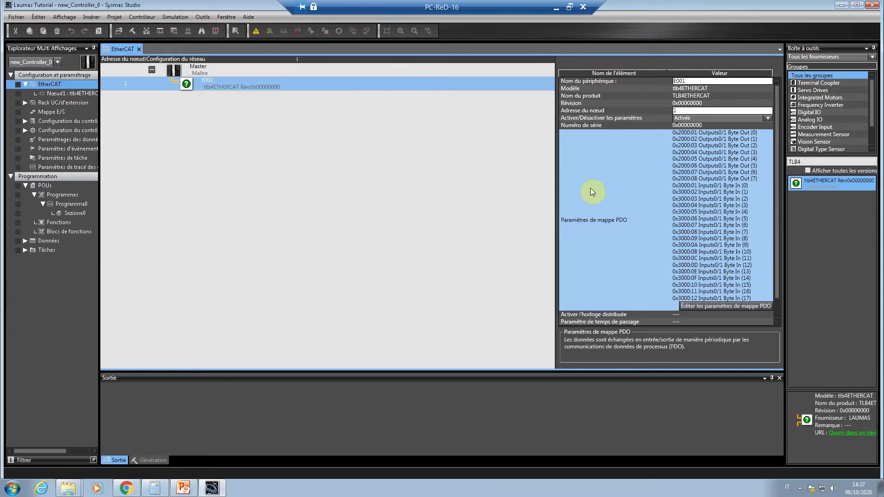
click(701, 81)
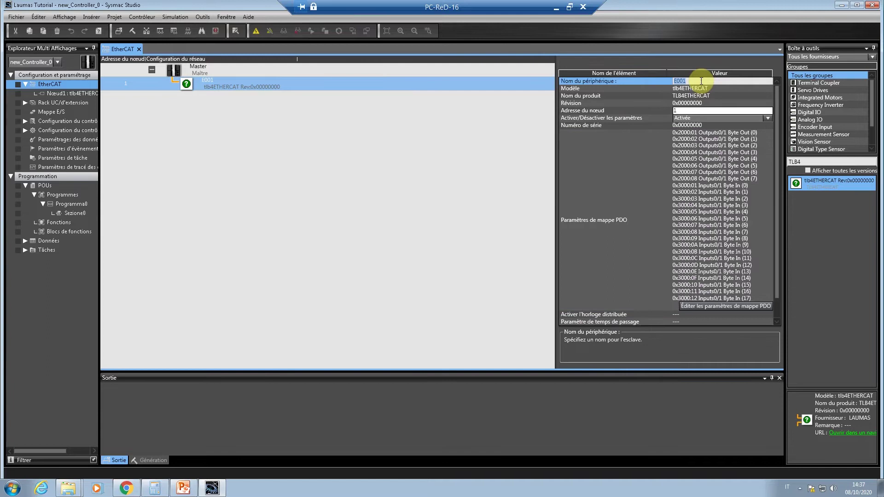
text(TLB4)
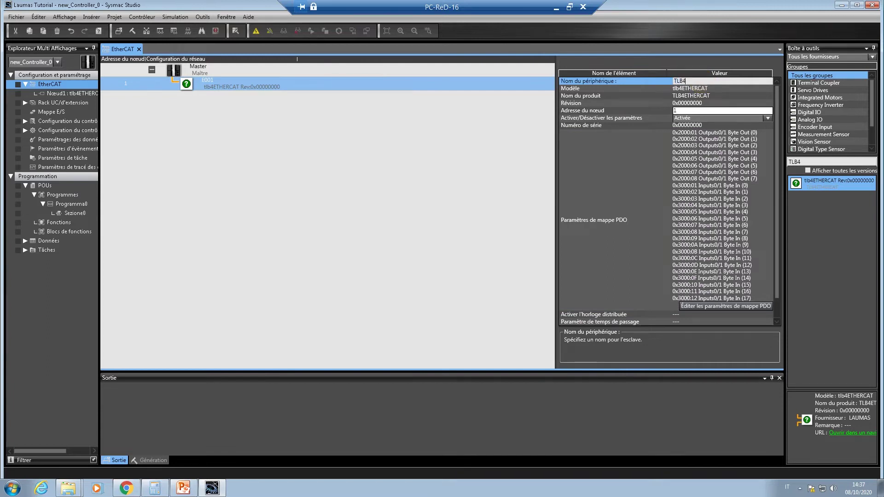
click(716, 96)
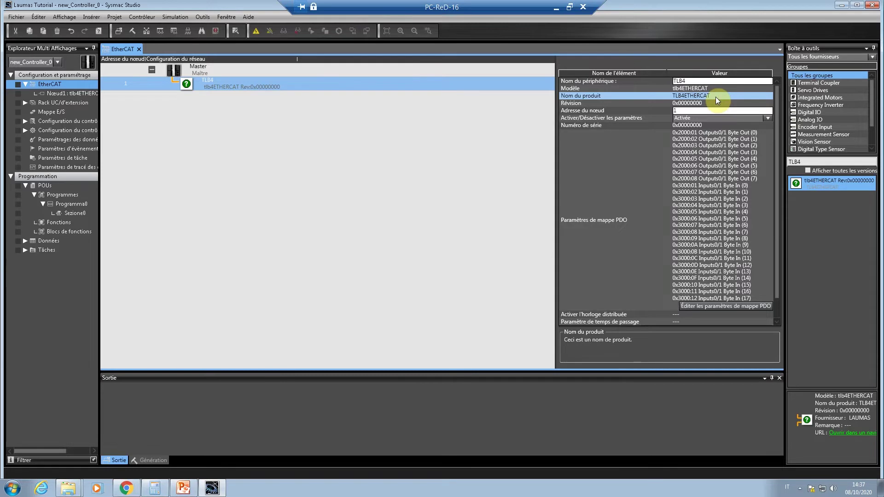
- Set the TLB4 slave's node address to 2 in the project
click(706, 111)
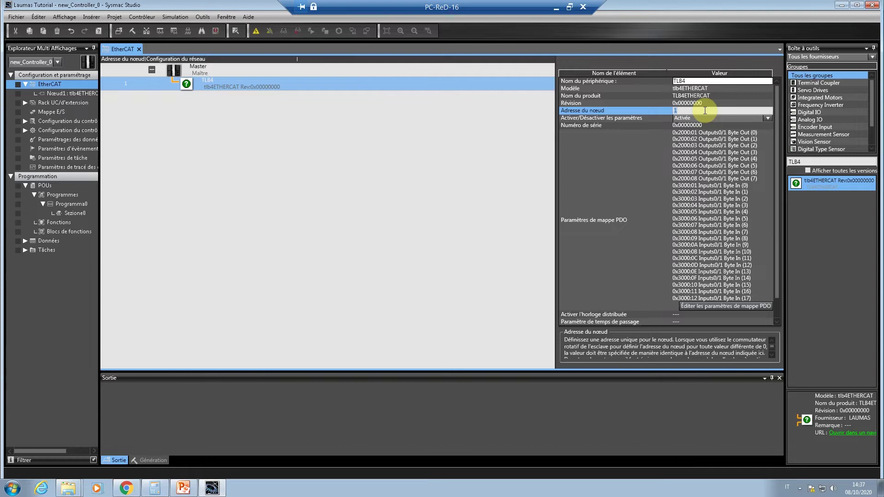
key(BackSpace)
text(2)
click(638, 160)
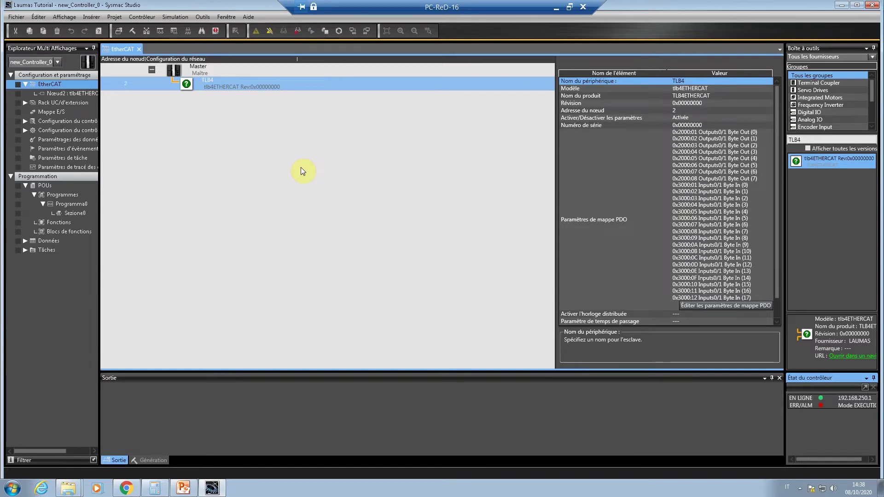
- Write node address 2 to the physical tlb4ETHERCAT slave through the master's slave node address writing function
click(200, 70)
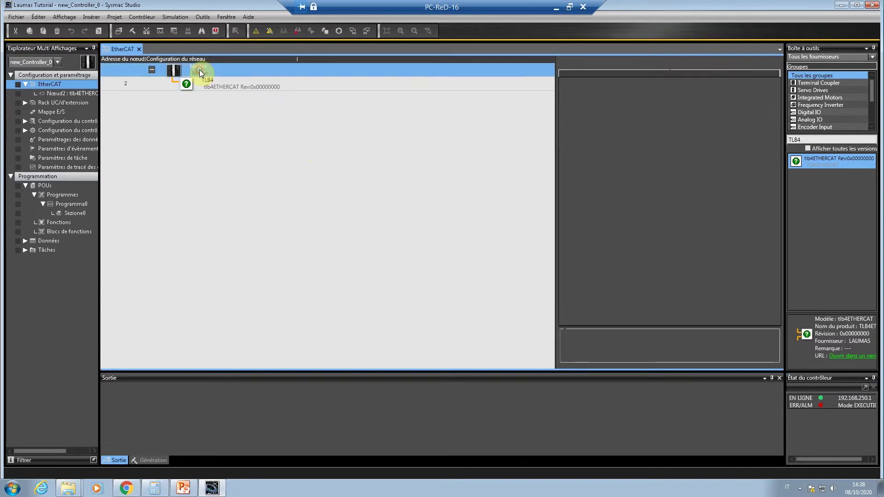
right_click(200, 70)
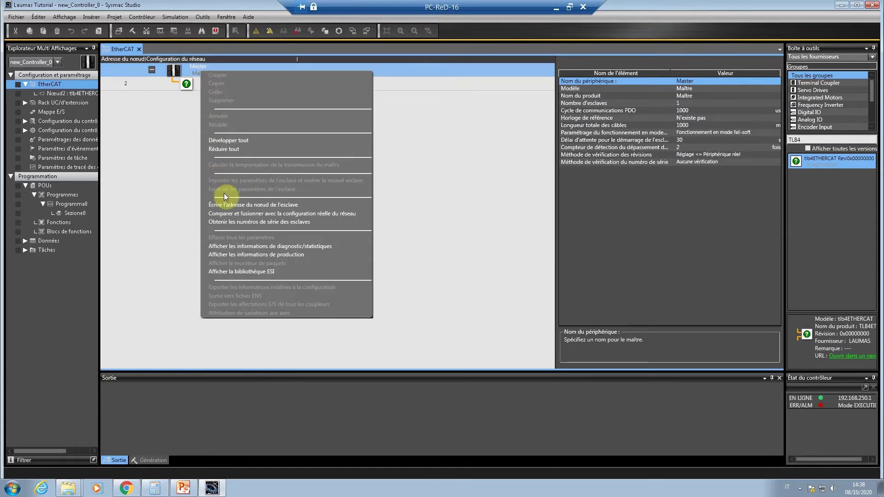
click(227, 204)
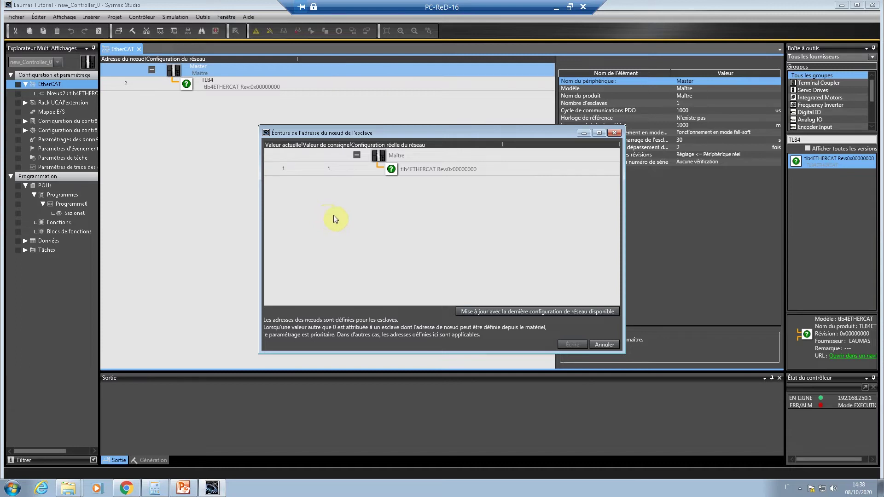
click(341, 171)
click(341, 170)
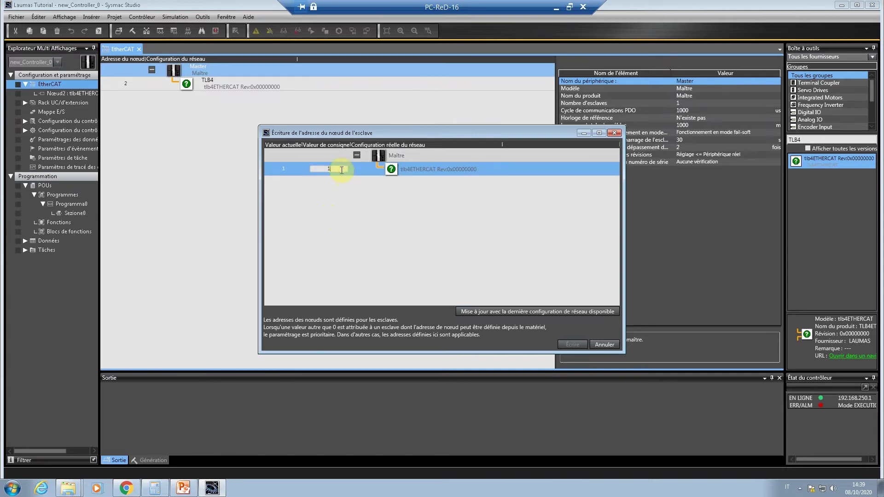
text(2)
key(Return)
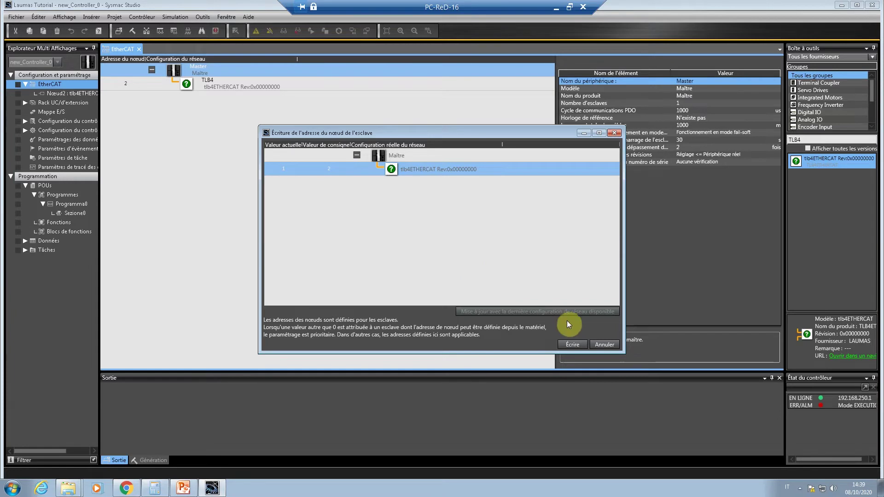
click(572, 345)
click(426, 263)
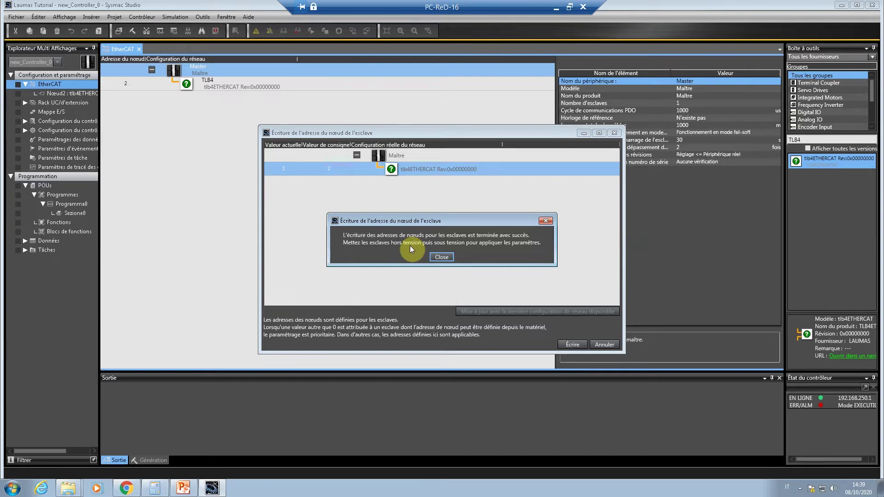
click(441, 257)
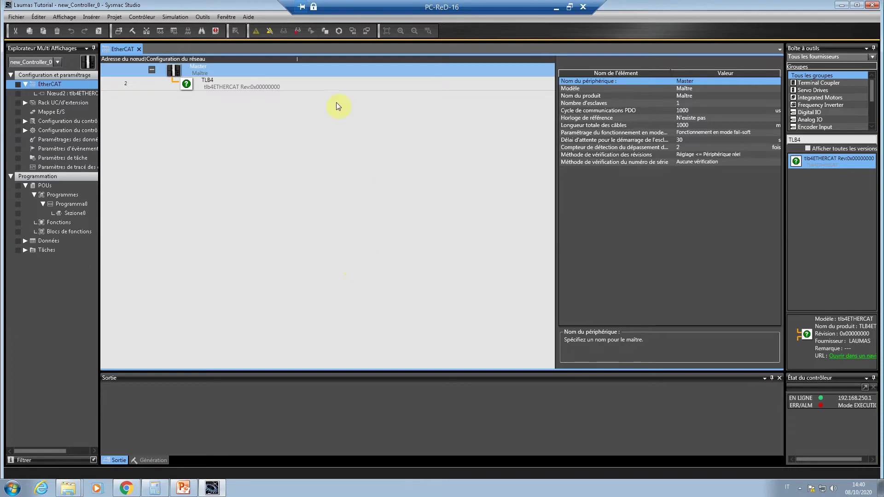
- Synchronize the project with the controller by transferring it to the controller, return the controller to EXECUTION mode, and close the synchronization window
click(339, 31)
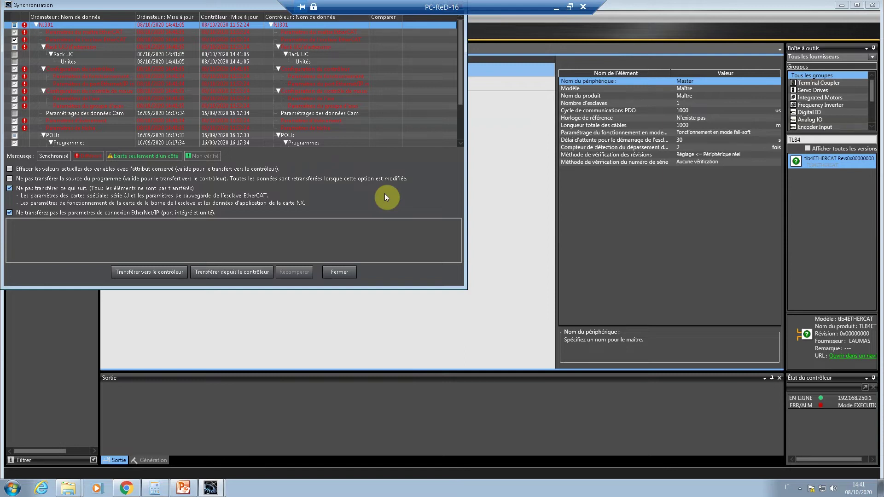
click(152, 273)
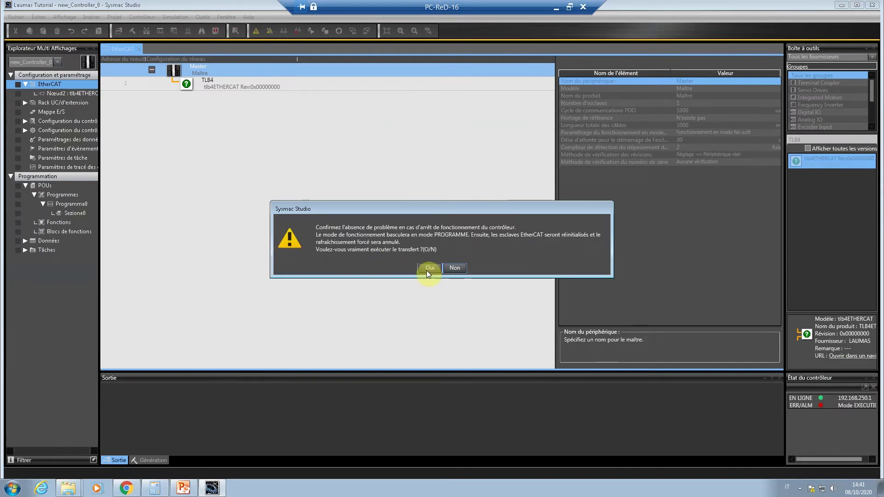
click(428, 268)
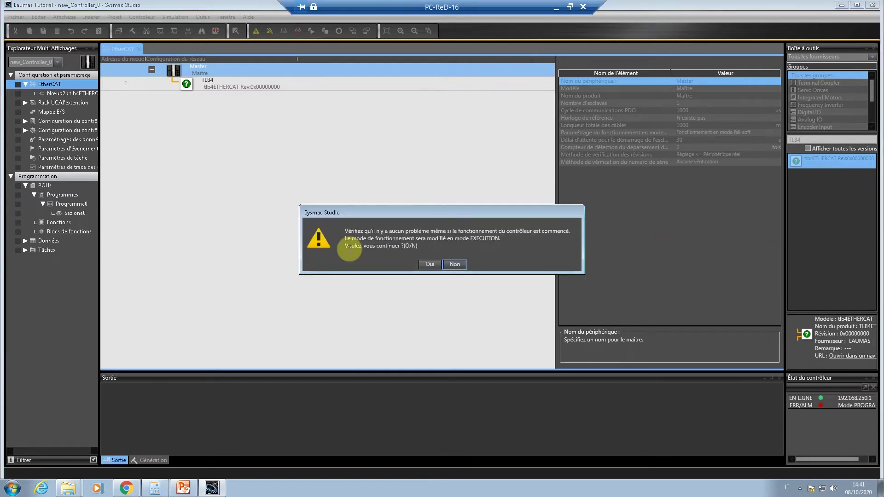
click(428, 264)
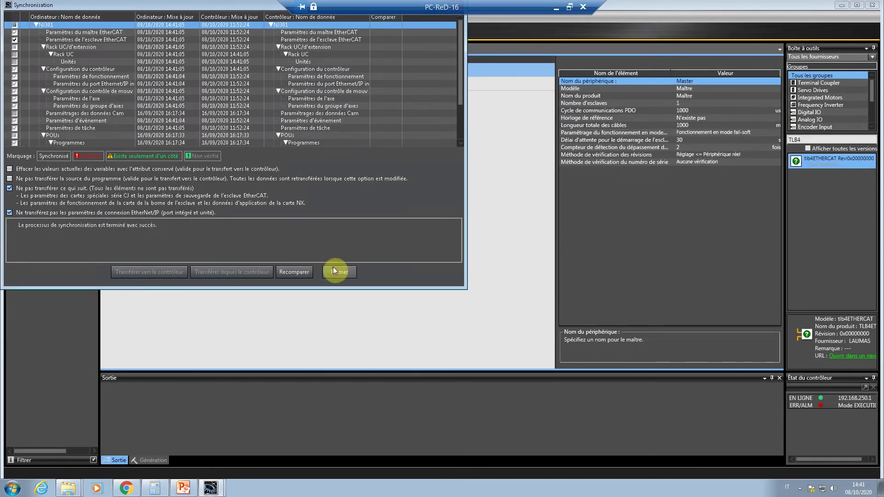
click(335, 271)
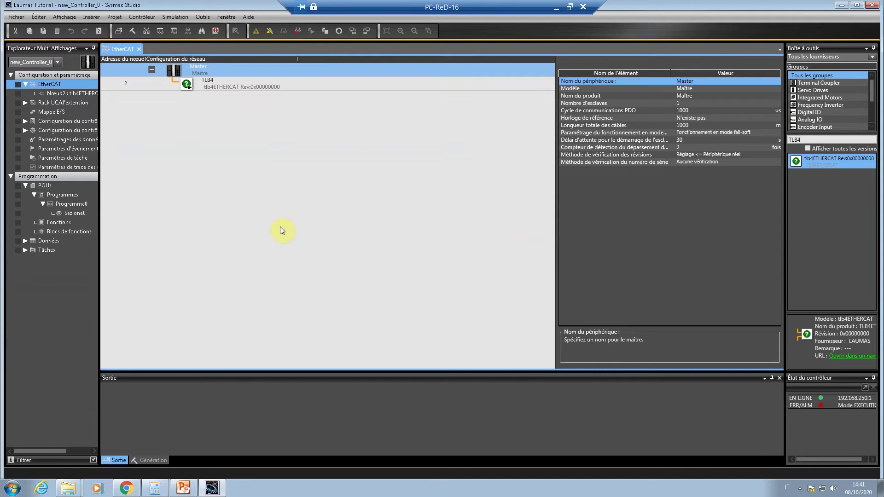
- Open the I/O map and expand the tlb4ETHERCAT node to show its input and output bytes
double_click(46, 111)
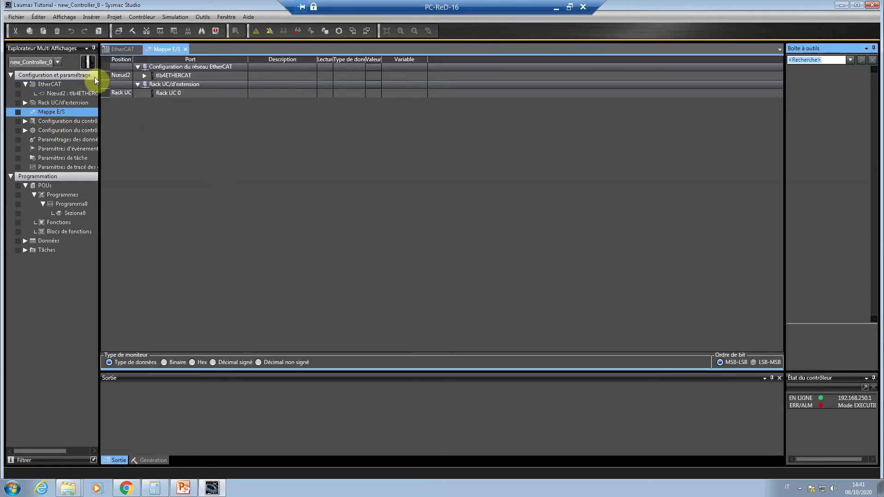
click(144, 76)
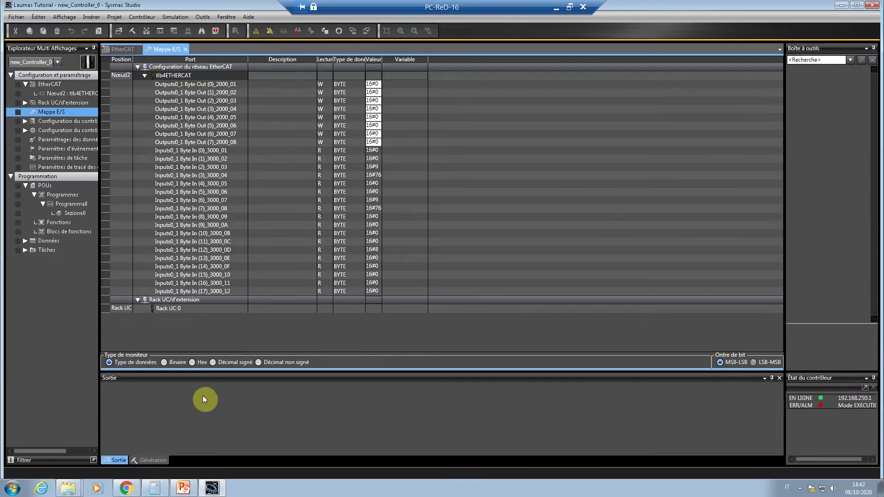
- Switch to the TLB4 protocols manual in Chrome and examine the EtherCAT read and write data tables, highlighting the gross and net weight entries
click(127, 489)
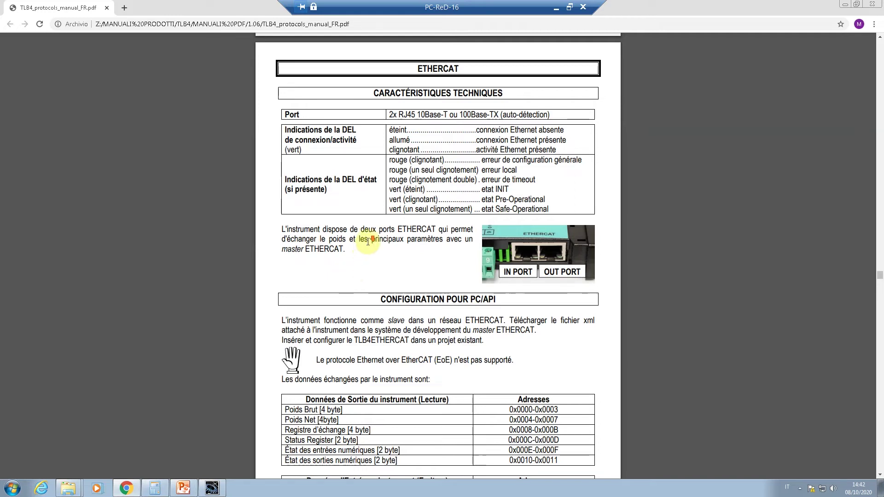
scroll(370, 243, down, 3)
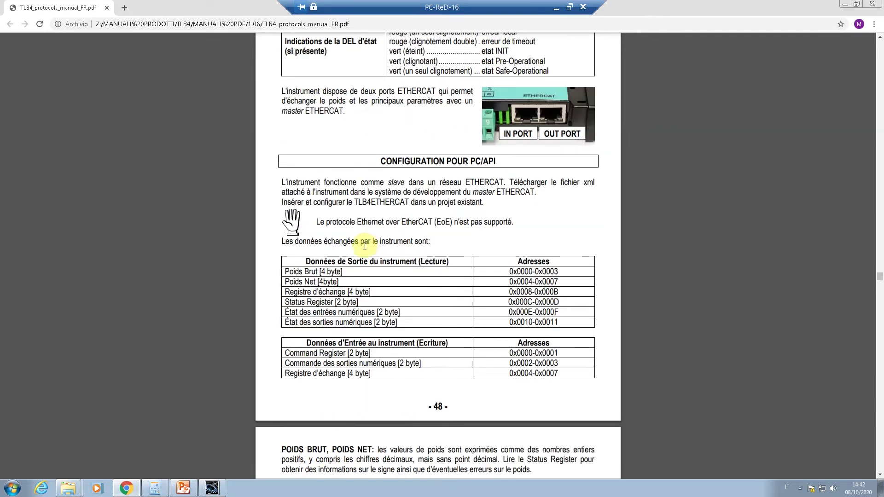
drag(302, 261, 453, 253)
click(454, 252)
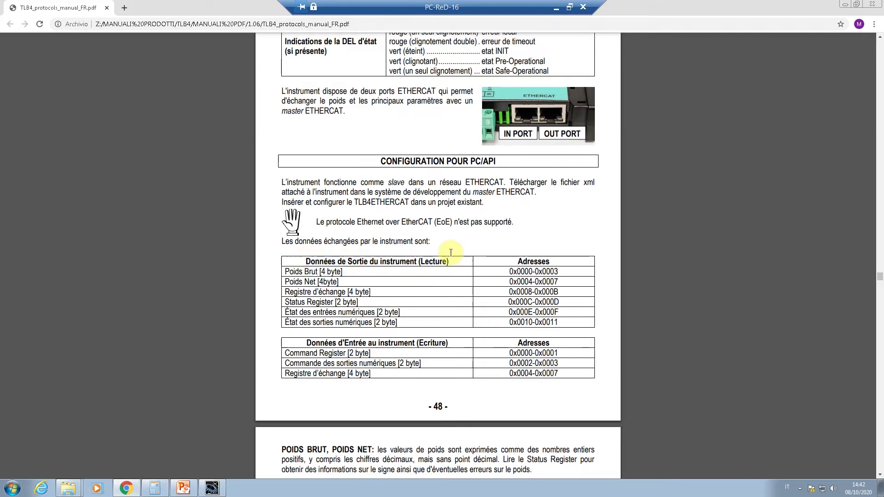
drag(306, 344, 448, 344)
click(456, 334)
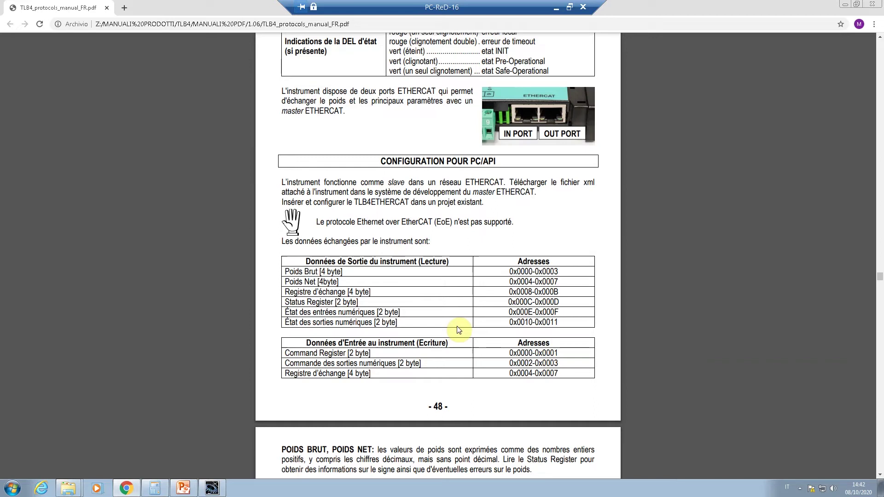
drag(283, 272, 355, 273)
click(355, 273)
drag(286, 282, 349, 281)
click(350, 282)
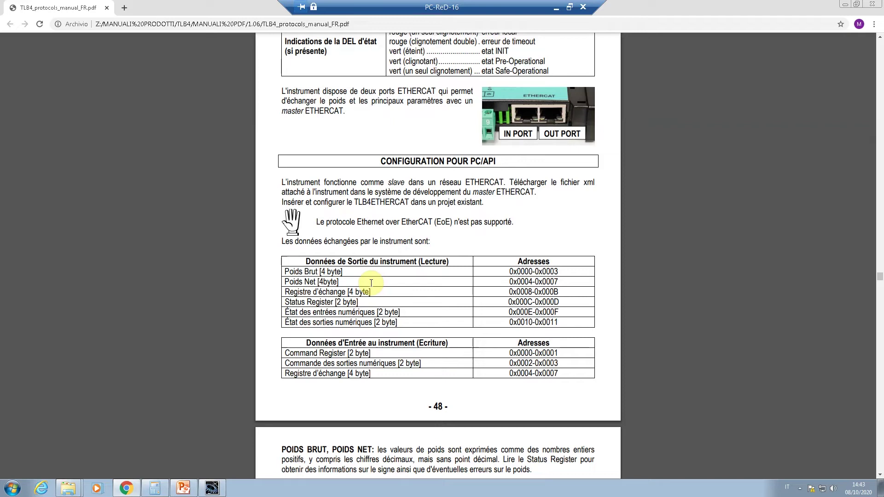
- Examine the manual's Status Register table, highlighting the negative sign bits, alarm bits 0 to 5, and bits 10 to 12
scroll(371, 283, down, 12)
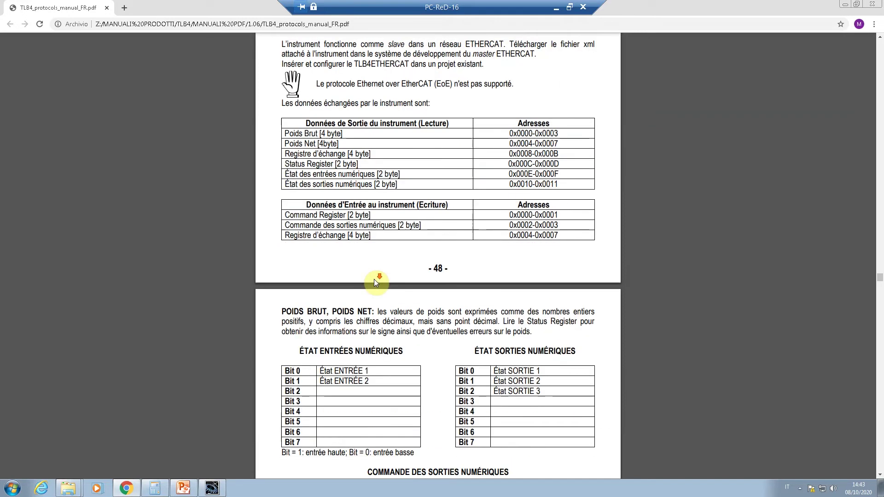
scroll(374, 283, down, 7)
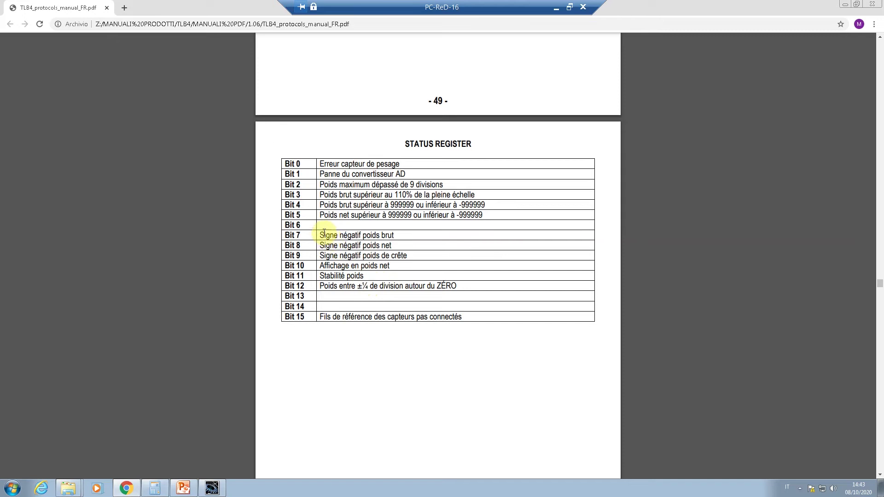
drag(320, 234, 395, 235)
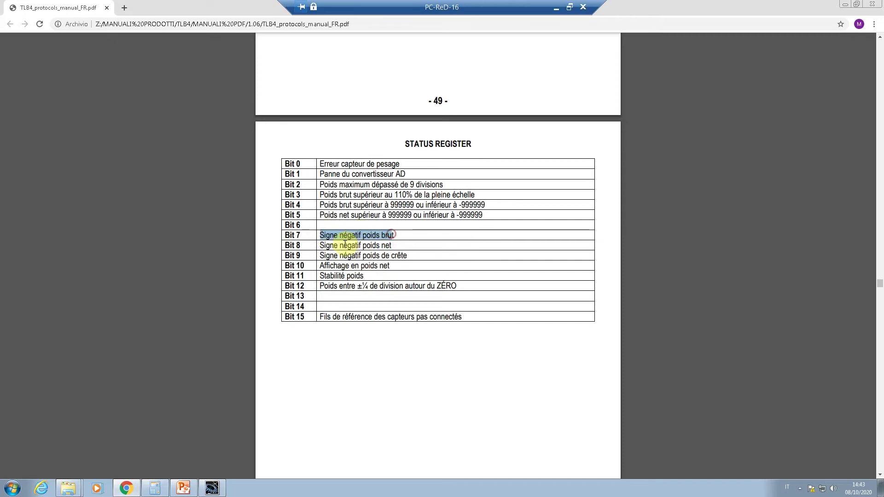
drag(320, 245, 392, 246)
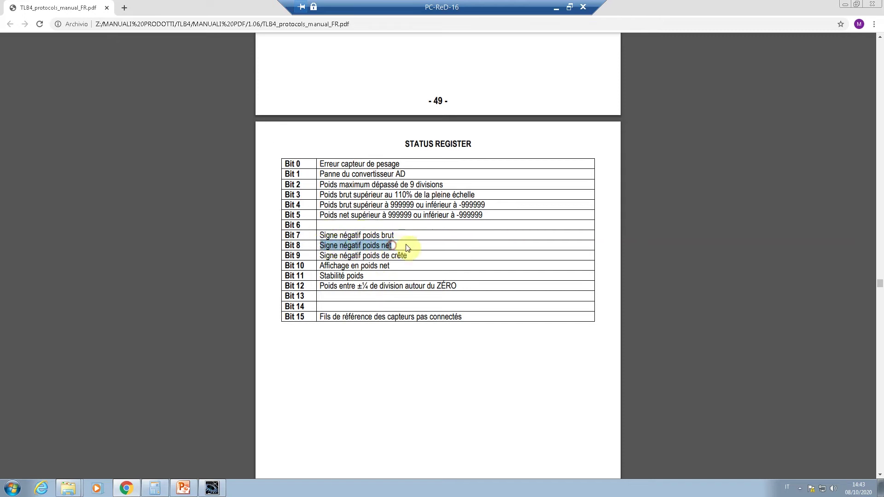
click(407, 248)
drag(320, 164, 489, 215)
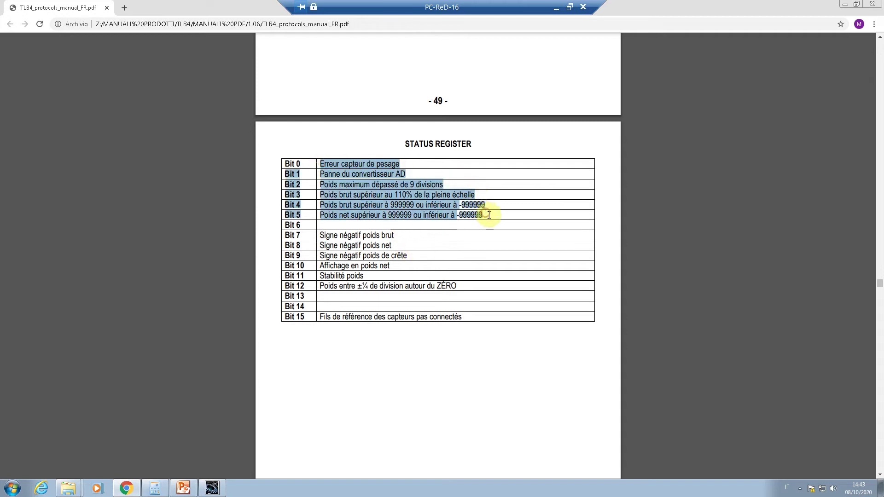
click(489, 215)
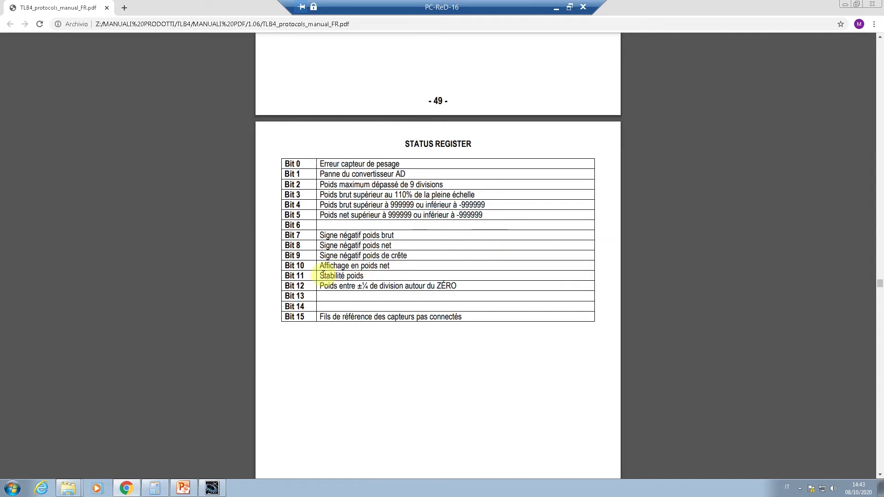
drag(322, 276, 373, 274)
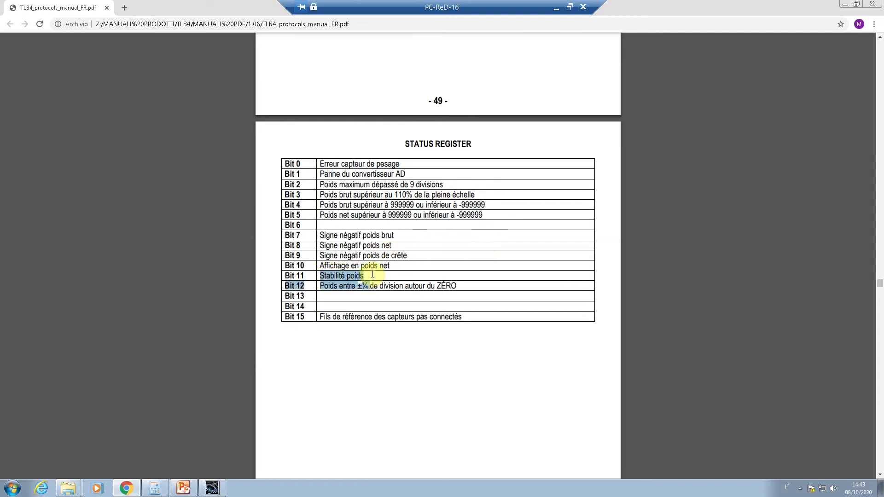
click(372, 275)
drag(319, 266, 402, 273)
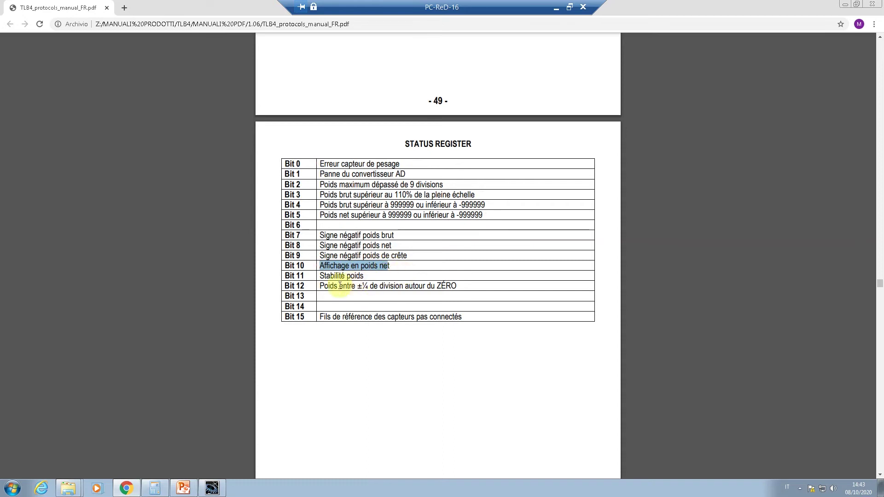
drag(319, 286, 454, 288)
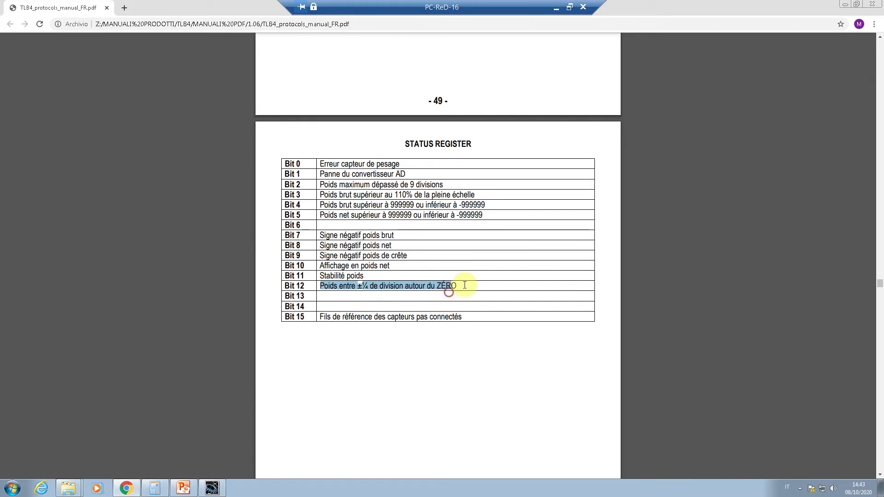
click(467, 276)
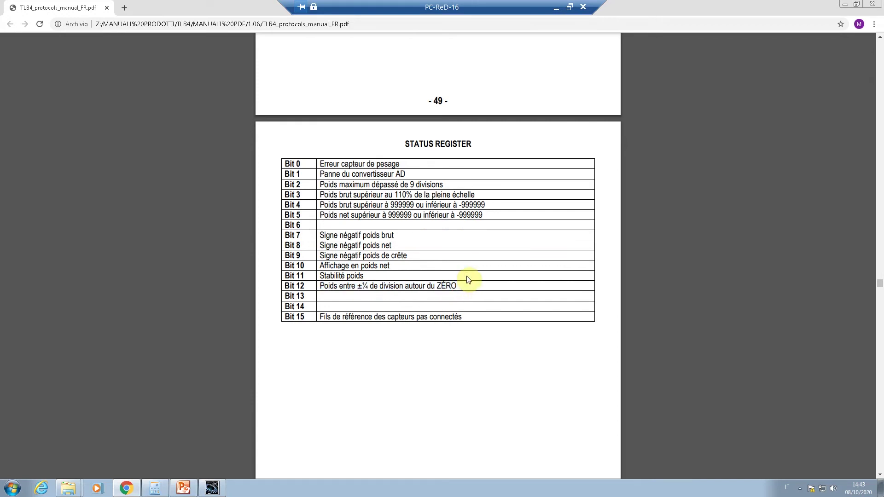
- Switch back to Sysmac Studio and inspect input bytes 0–3 for gross weight, 4–7 for net weight, and 12–13 for the Status Register
key(alt+Tab)
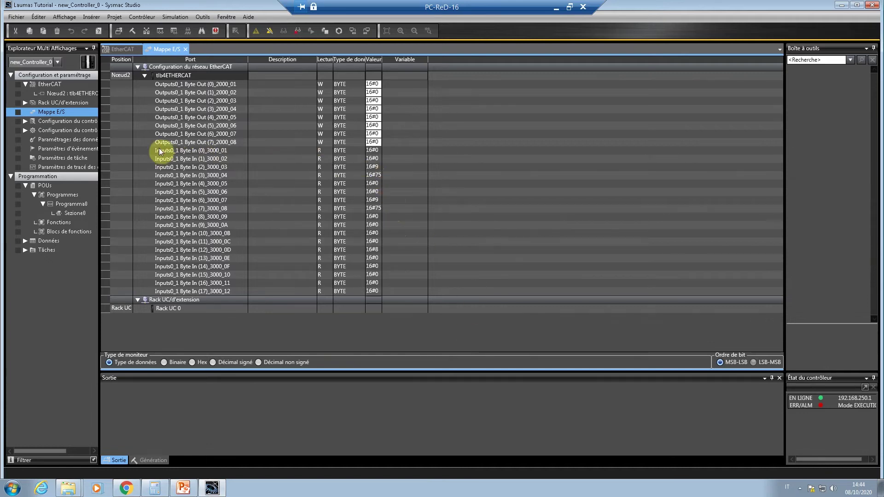
drag(143, 148, 139, 174)
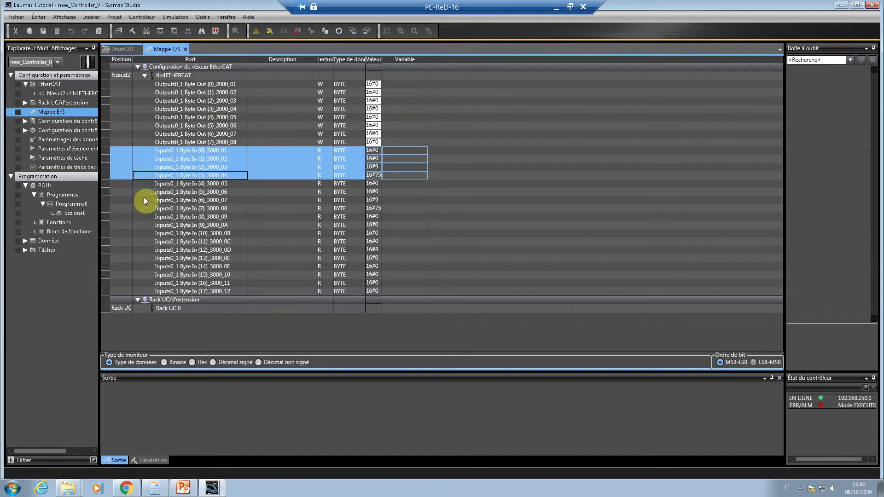
drag(135, 184, 133, 206)
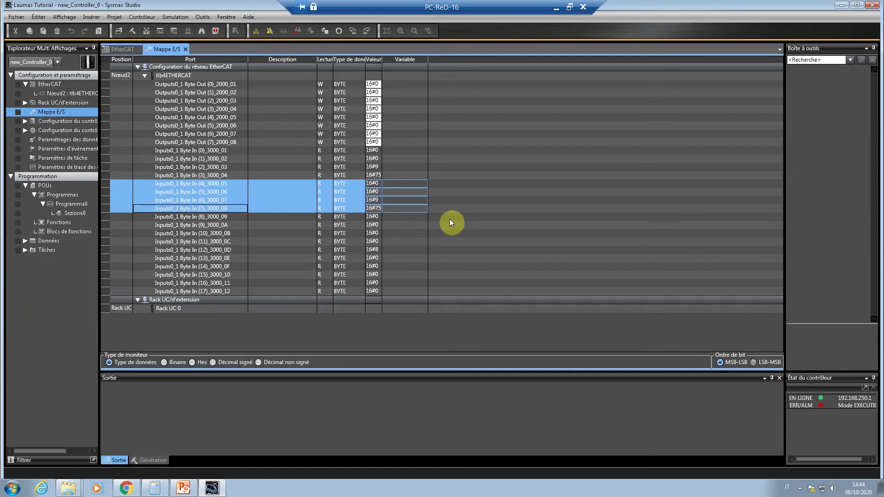
click(263, 250)
click(263, 257)
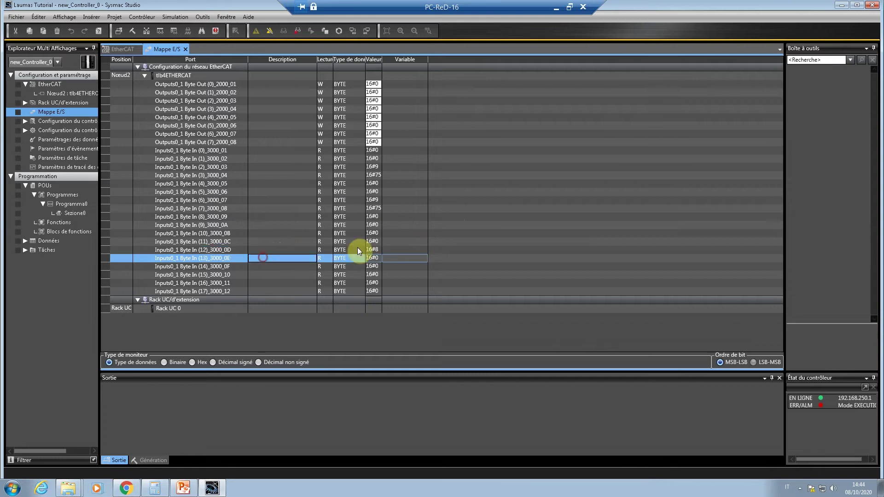
shift+click(299, 250)
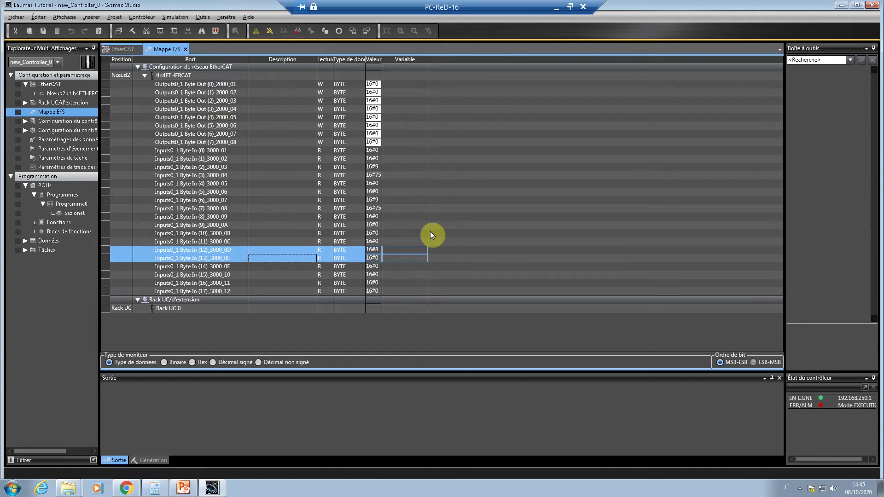
- Switch to the Windows calculator and convert the Status Register value 800 from hexadecimal to binary
key(alt+Tab)
key(alt+Tab)
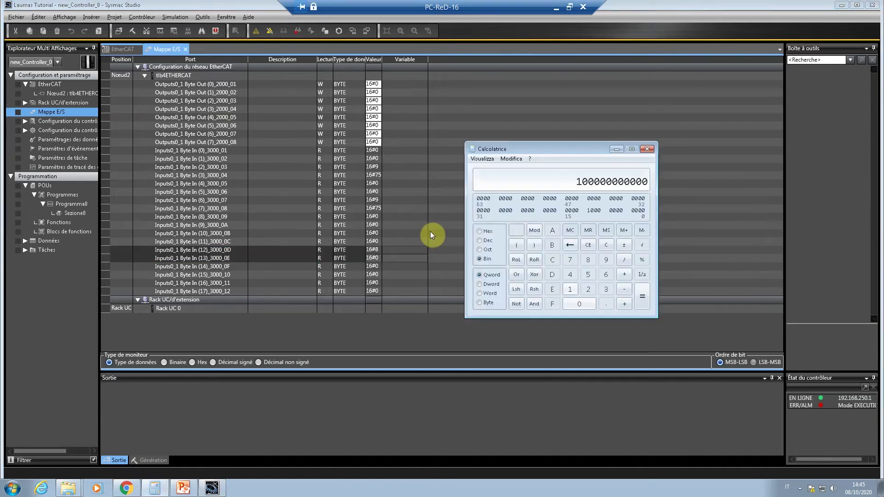
click(485, 233)
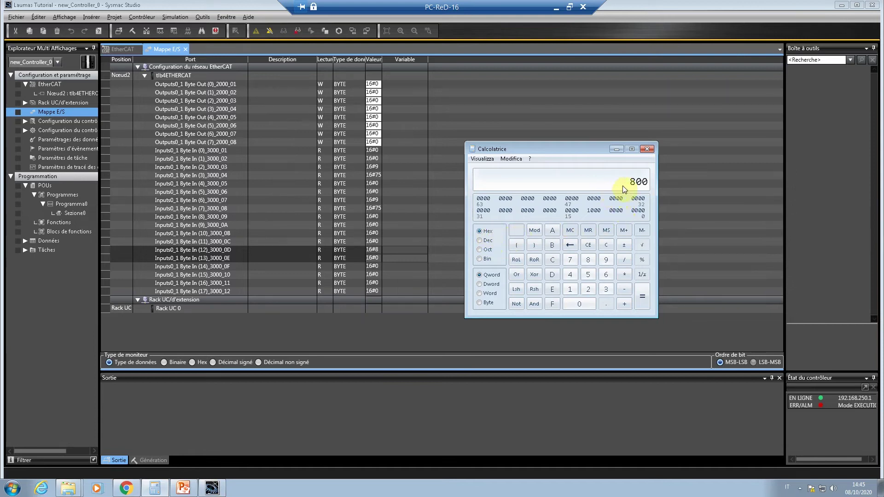
click(487, 259)
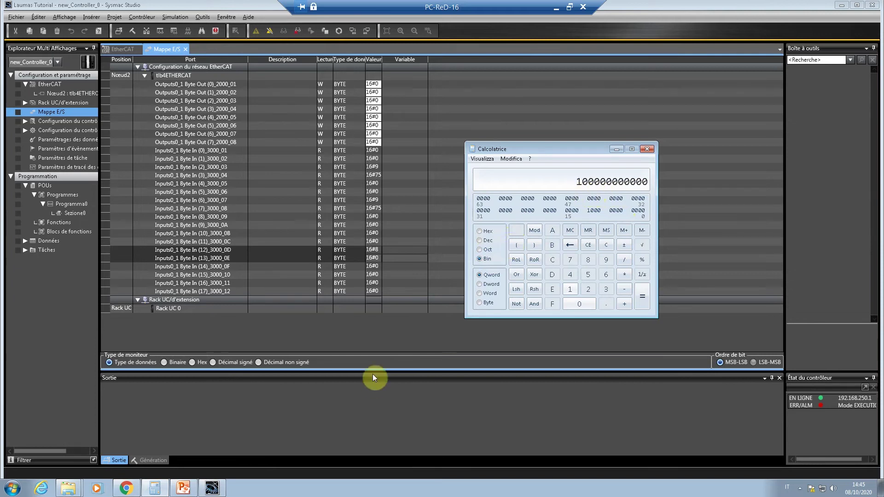
- Check the meaning of bit 11 in the manual's Status Register table, and minimize the manual and the calculator to return to the I/O map
click(129, 491)
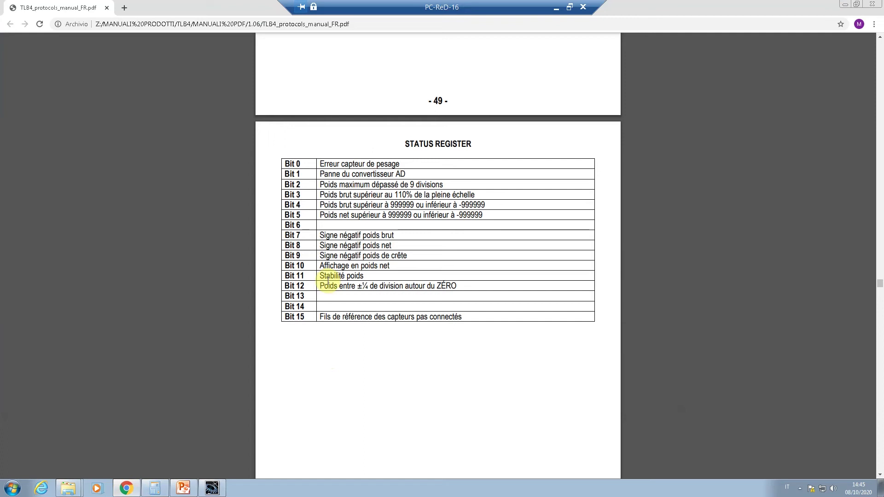
double_click(322, 276)
click(327, 276)
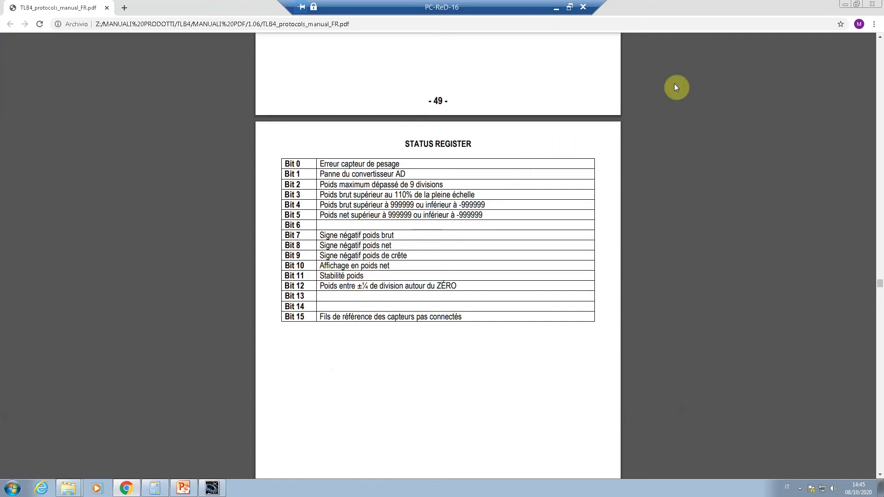
click(845, 4)
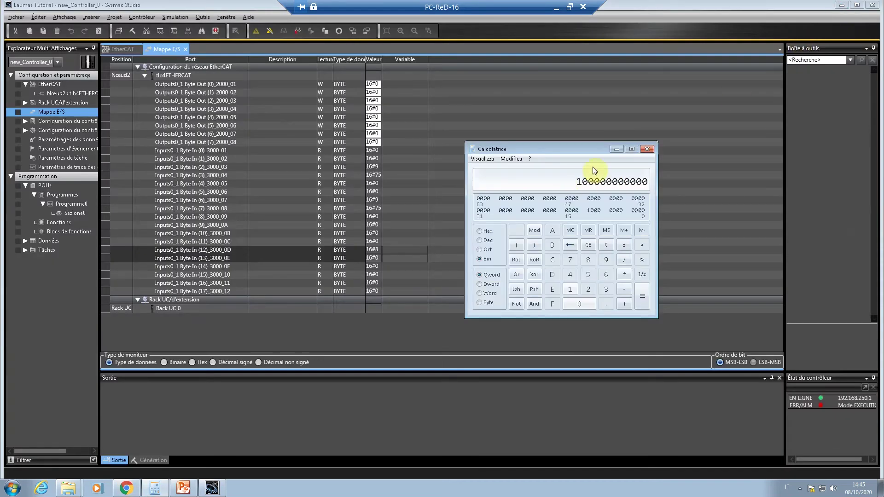
click(617, 150)
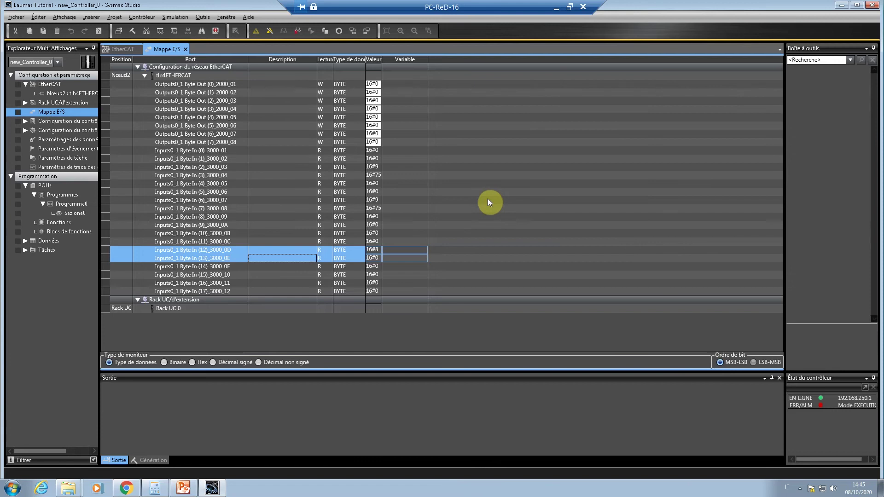
- Switch to the TLB4 protocols manual in Chrome and find the table of possible commands for the Command Register
key(alt+Tab)
key(alt+Tab)
key(alt+Tab)
key(alt+Tab)
key(alt+Tab)
key(alt+Tab)
key(alt+Tab)
key(alt+Tab)
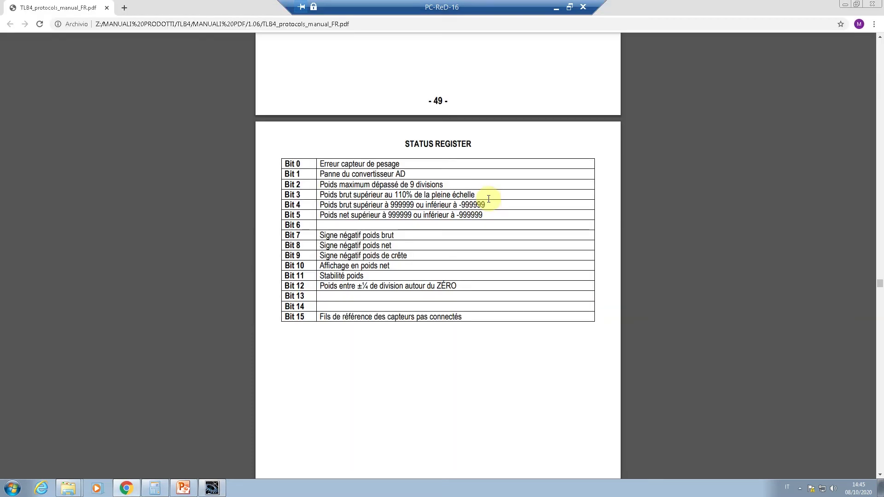
scroll(488, 199, down, 12)
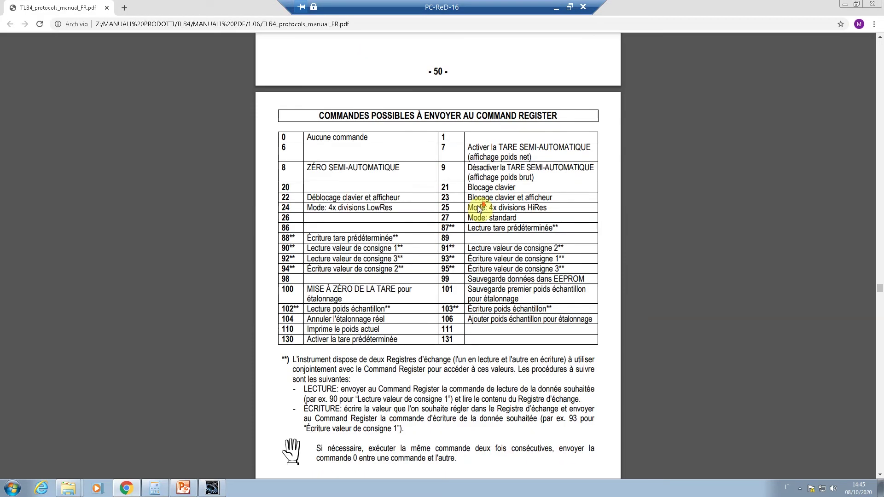
scroll(479, 208, down, 1)
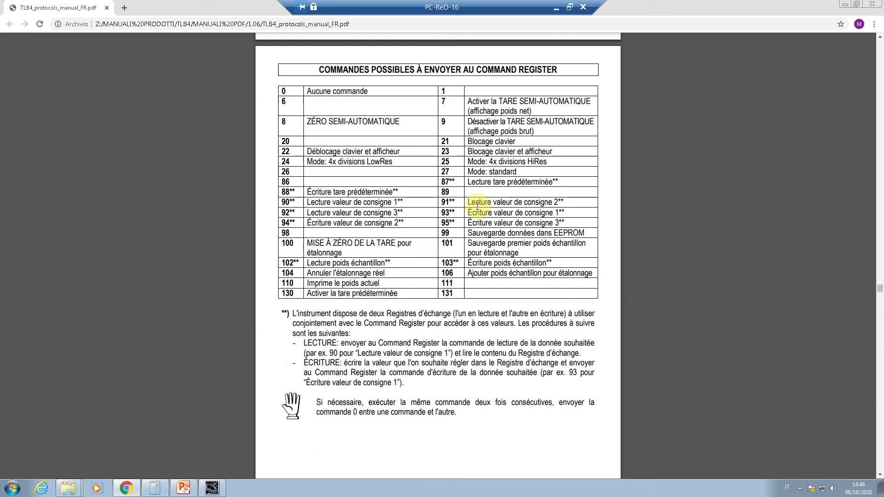
- Highlight command 7 for activating the semi-automatic tare and command 9 for deactivating it in the manual's Command Register table
drag(435, 99, 535, 112)
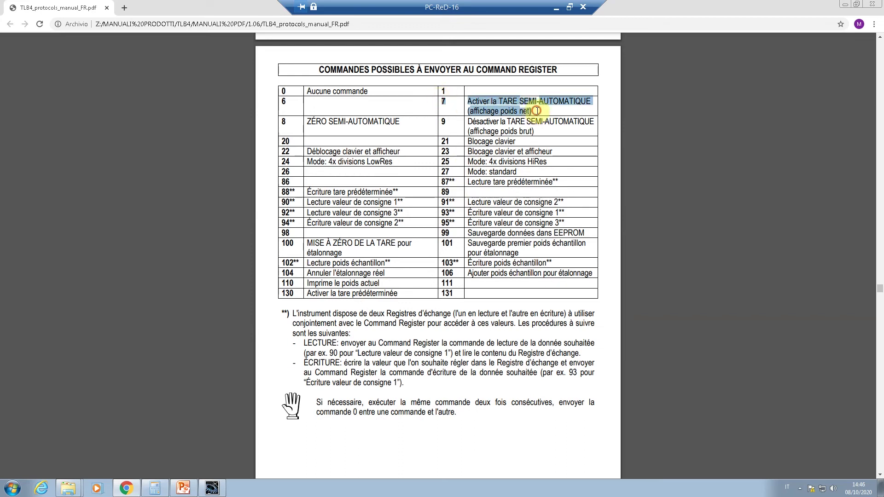
click(534, 114)
drag(444, 119, 544, 133)
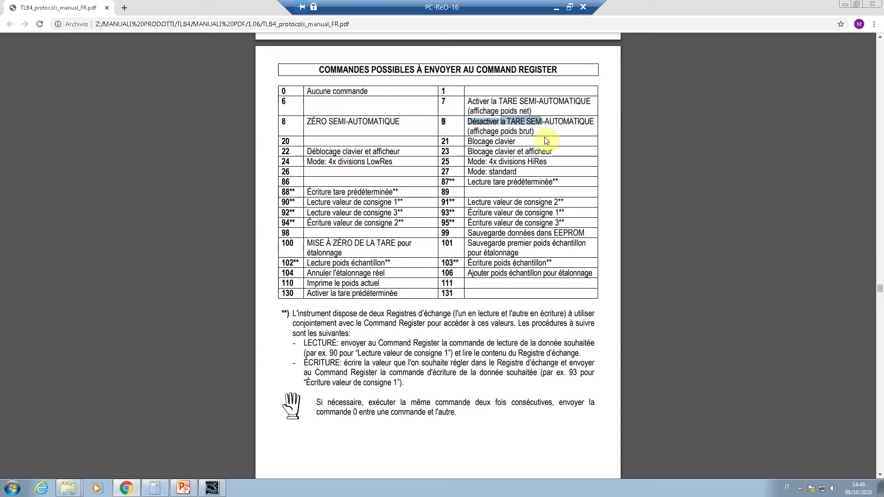
click(548, 139)
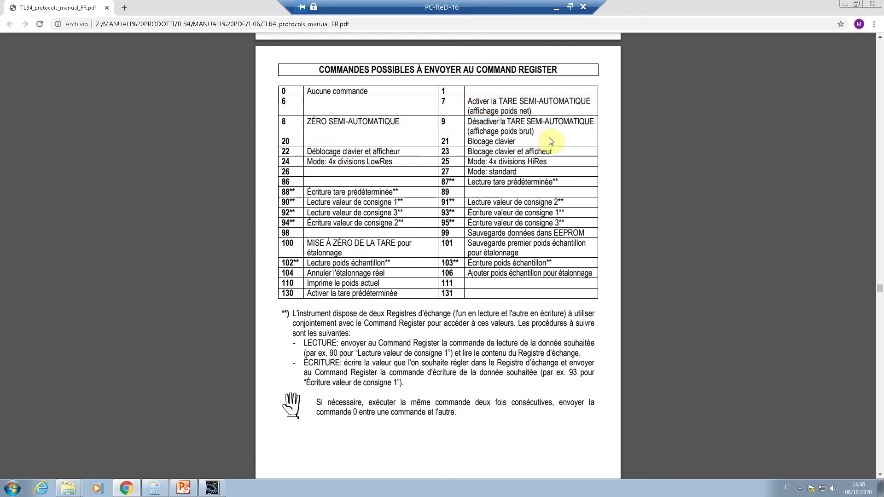
- Switch back to Sysmac Studio and write command 16#7 to the Command Register through output byte 1, leaving output byte 0 at 16#0
key(alt+Tab)
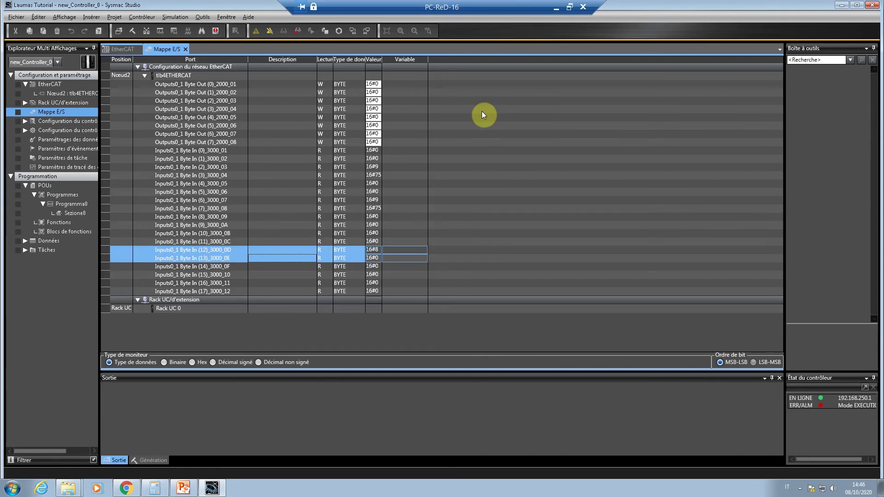
click(228, 86)
shift+click(229, 93)
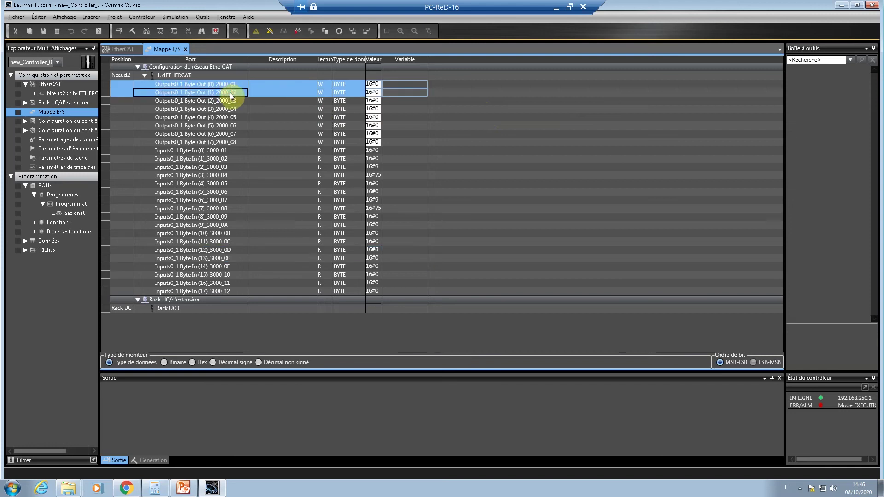
click(374, 86)
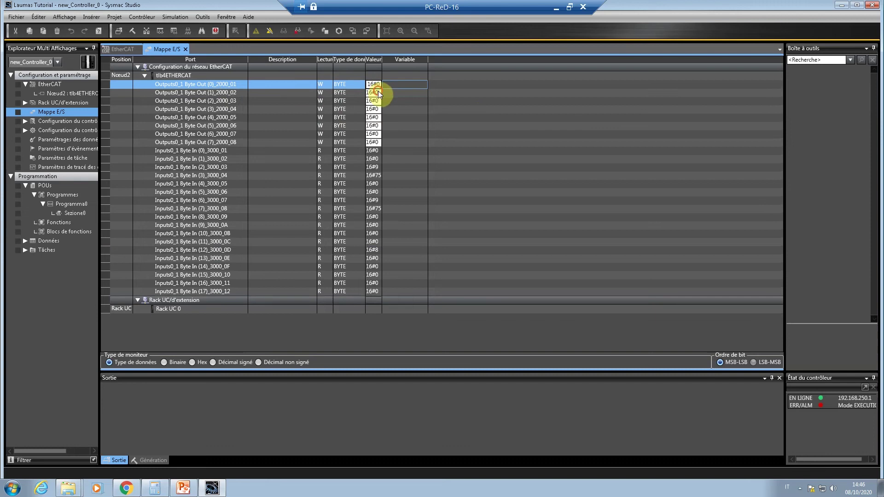
click(378, 92)
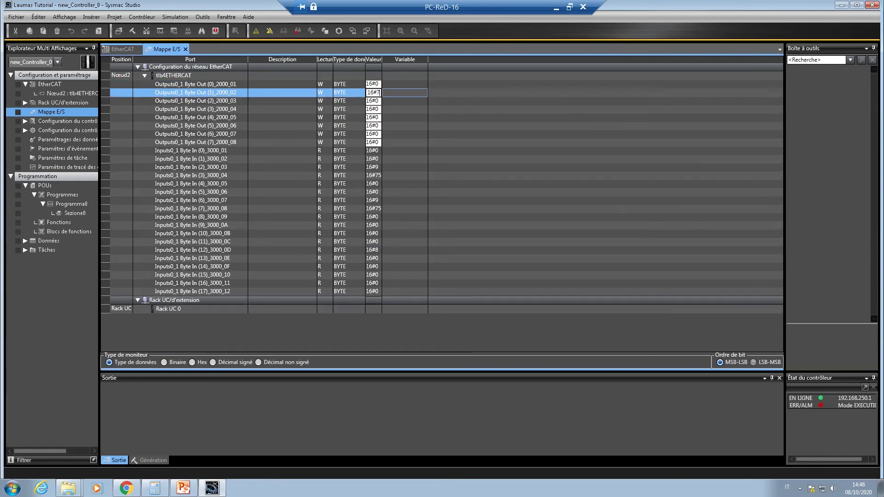
text(16#7)
click(391, 101)
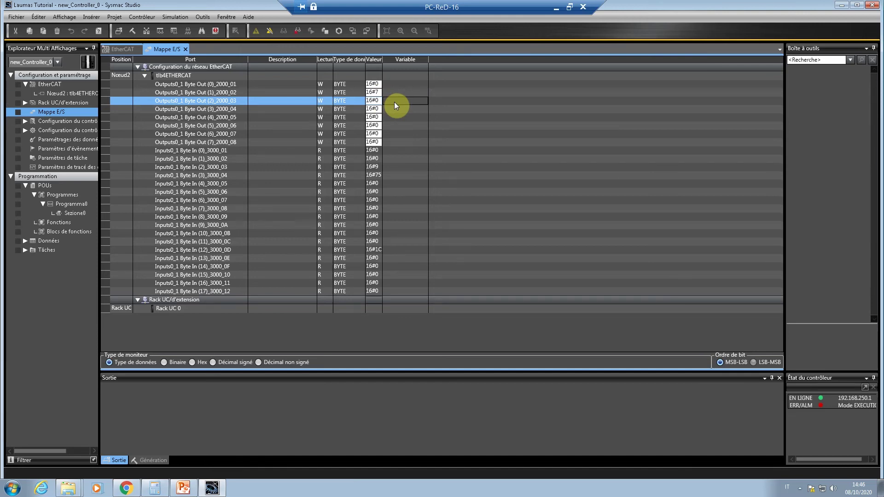
- Inspect net weight input bytes 4–7 and Status Register byte 12, and convert 1C00 from hexadecimal to binary in the Windows calculator
drag(378, 183, 380, 208)
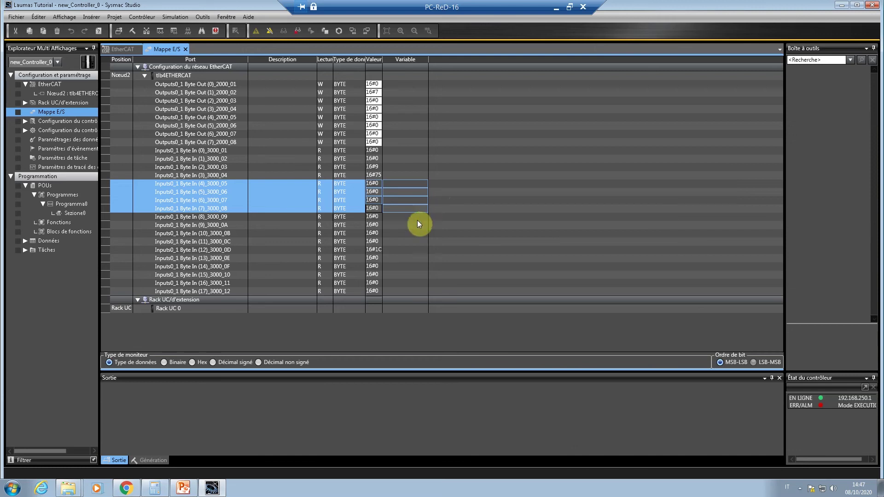
click(354, 250)
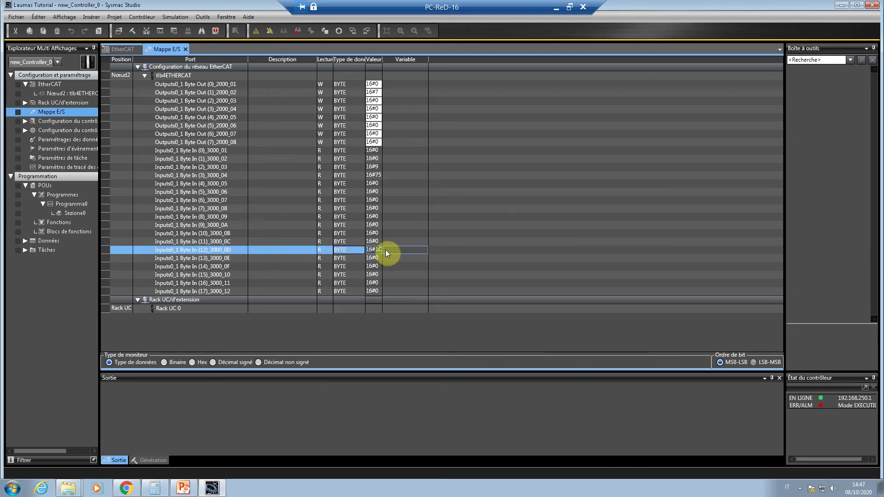
click(155, 488)
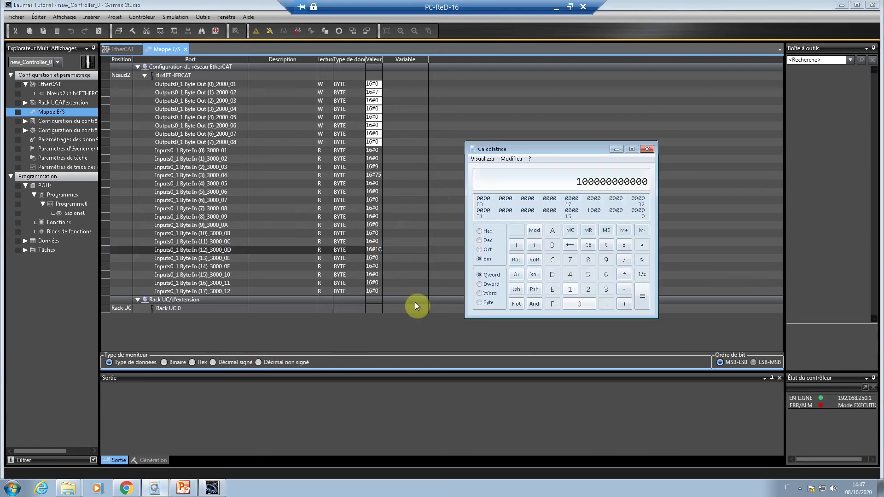
click(480, 231)
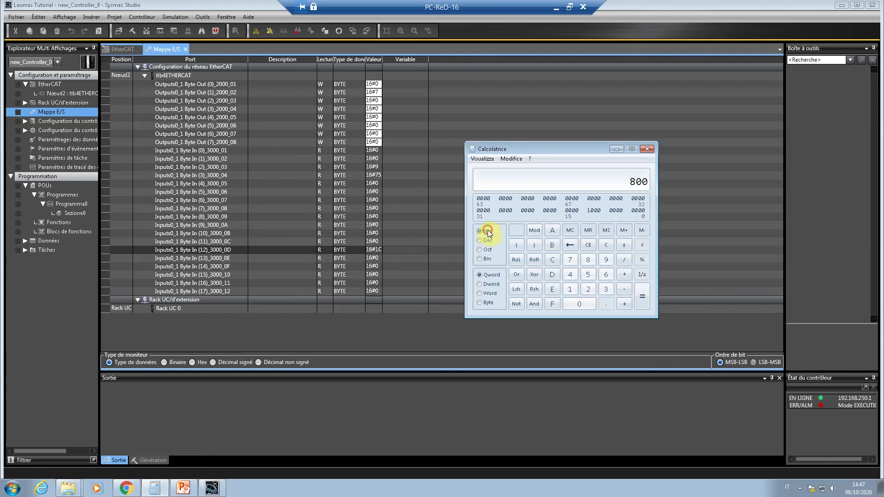
click(571, 290)
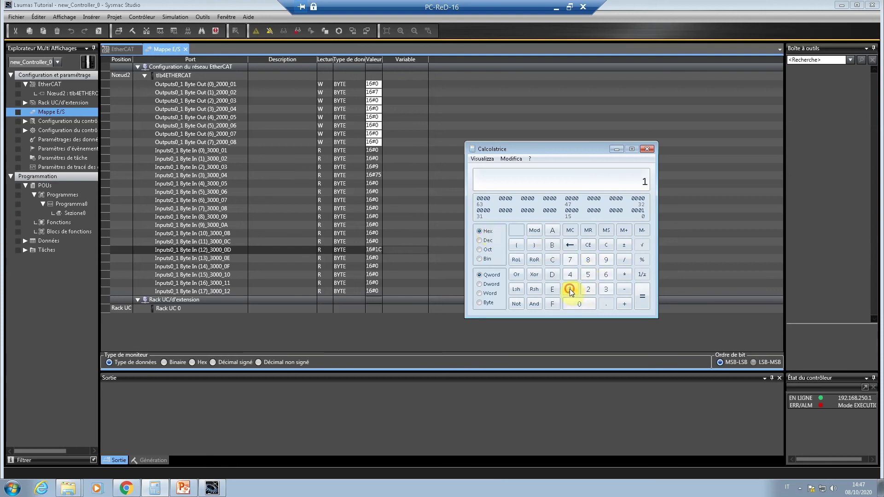
click(553, 262)
click(578, 305)
click(578, 304)
click(579, 304)
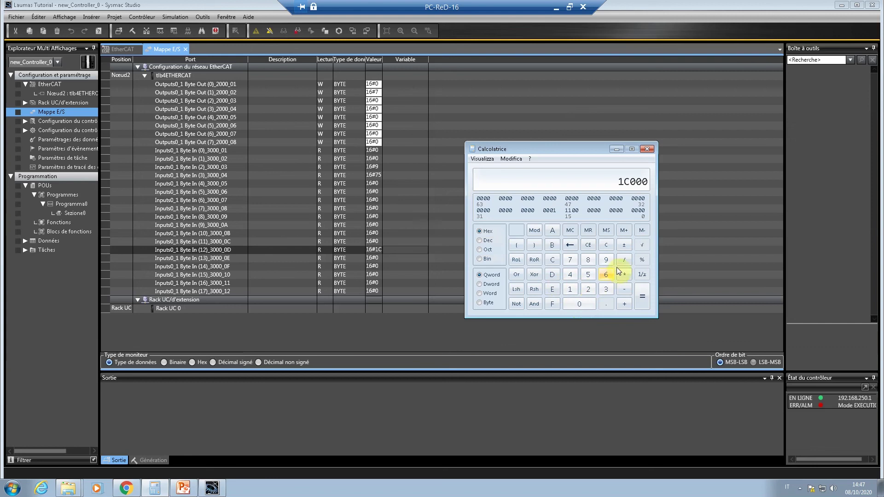
click(571, 245)
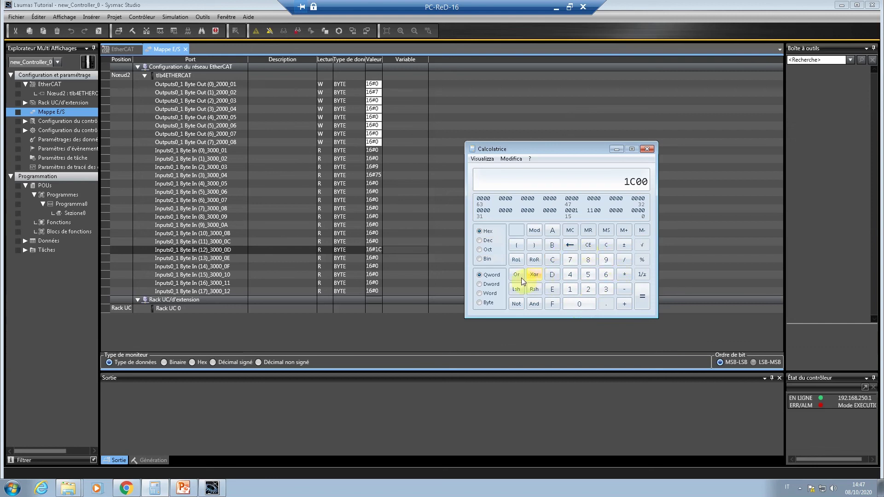
click(479, 259)
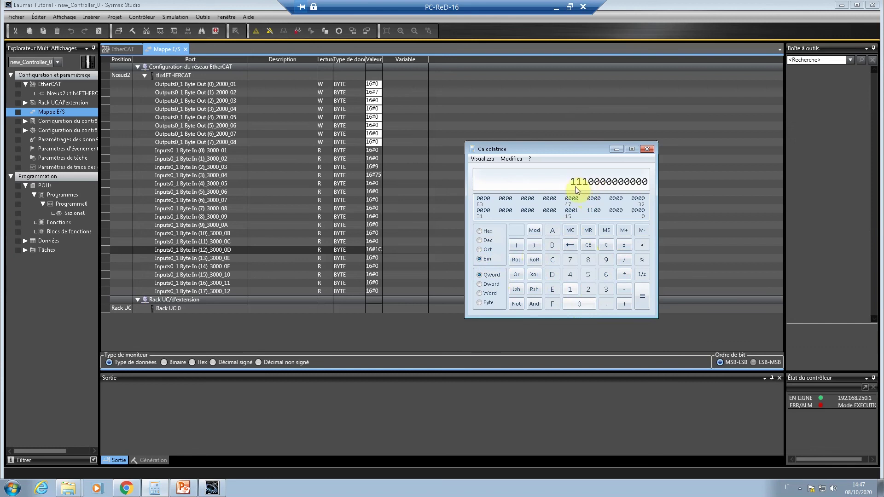
- Check the meaning of bits 10 to 12 in the manual's Status Register table, and minimize the manual and the calculator
click(126, 488)
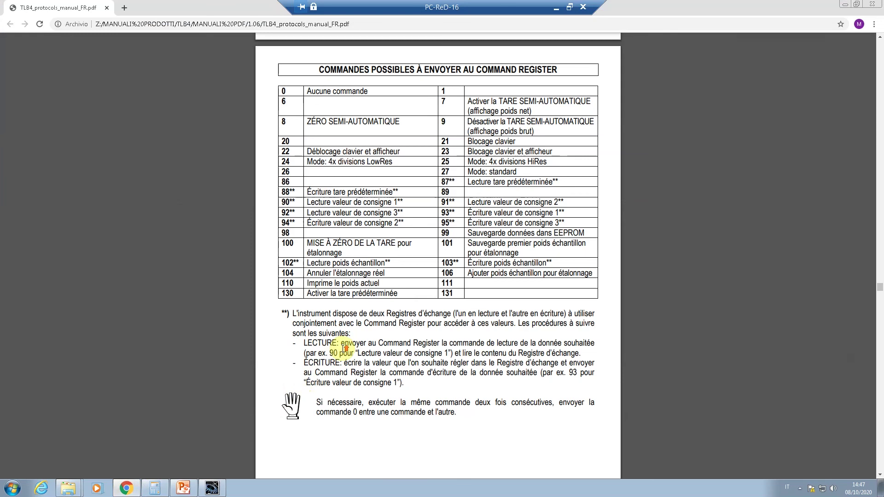
scroll(387, 295, up, 14)
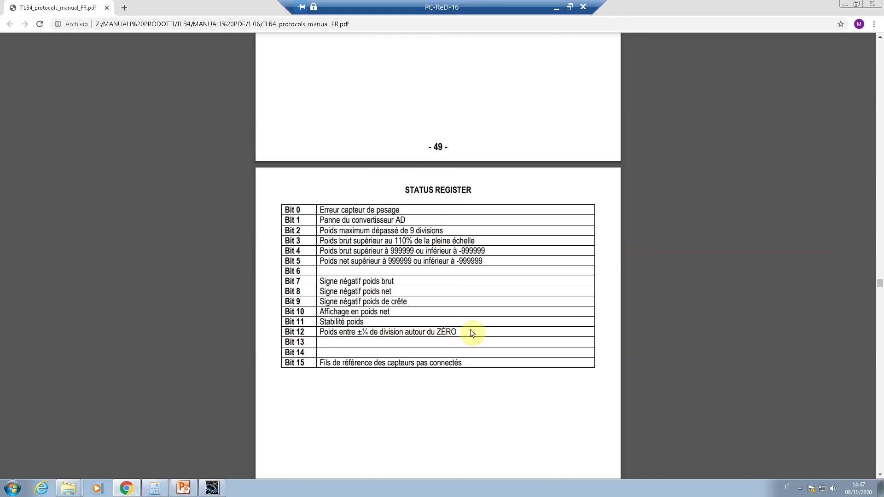
click(845, 6)
click(846, 6)
click(615, 148)
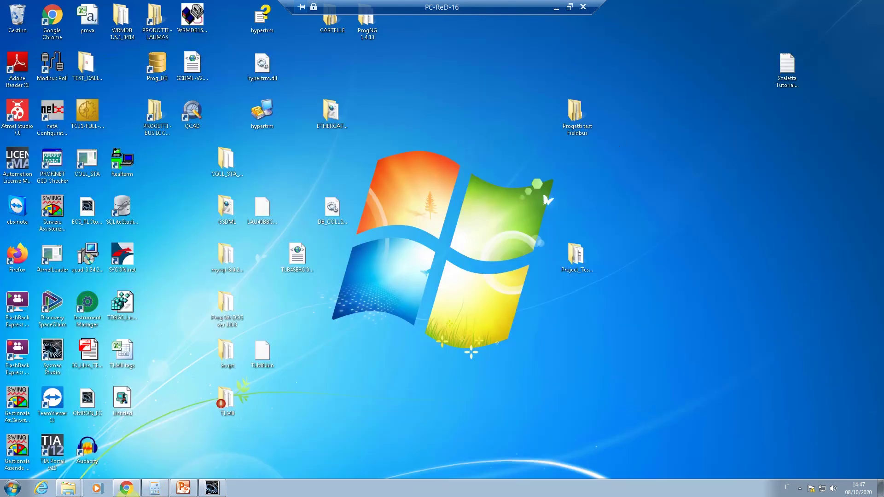
- Return to the I/O map in Sysmac Studio and set output byte 1 to 16#9 to deactivate the semi-automatic tare
click(212, 488)
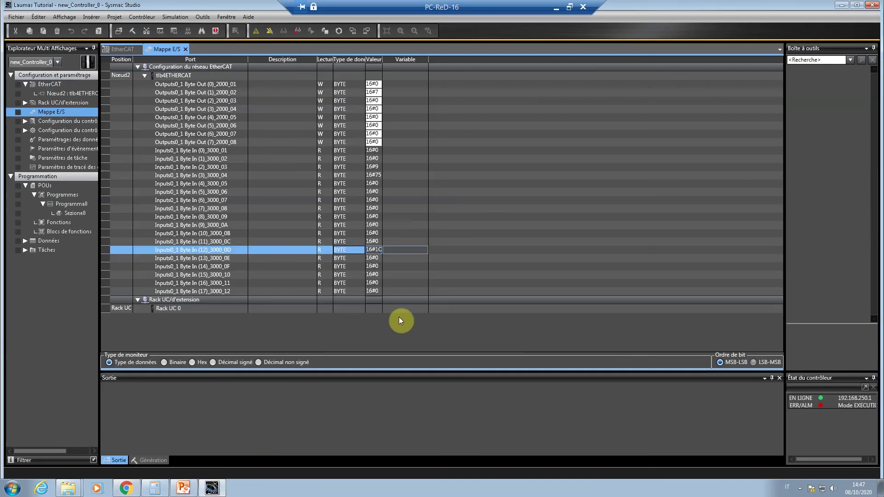
click(379, 94)
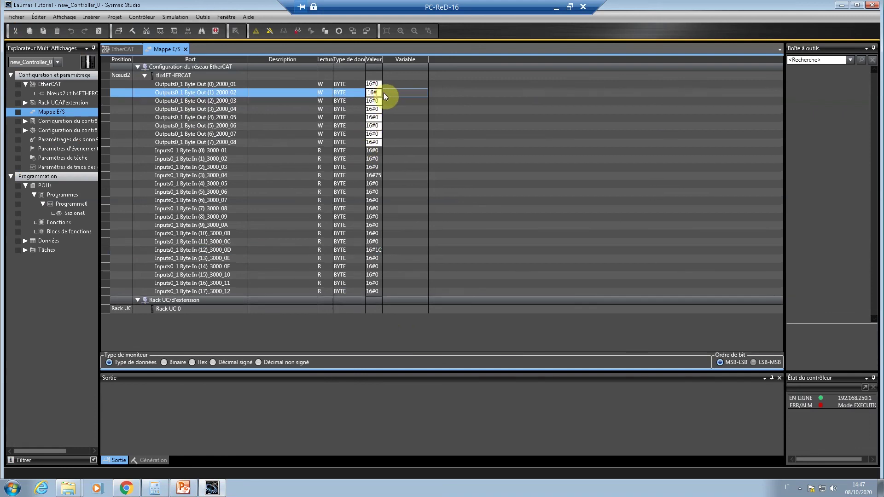
text(9)
click(387, 100)
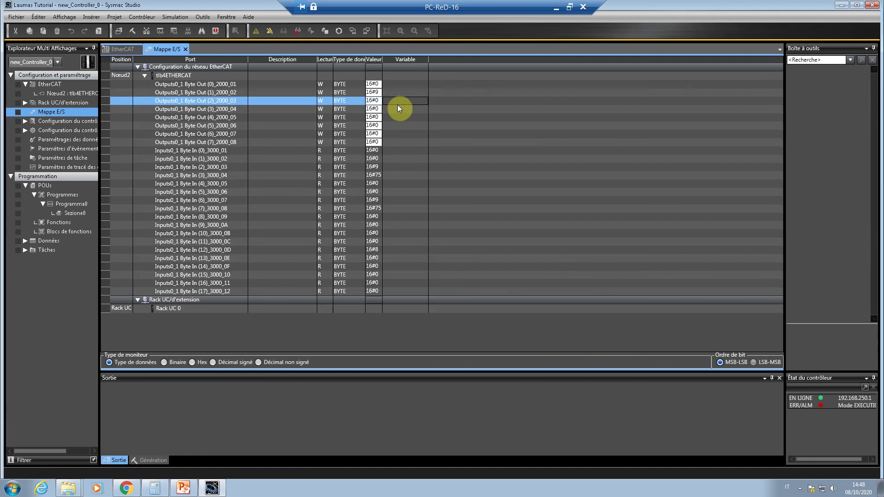
- Inspect Status Register input byte 12, and compare gross weight bytes 0–3 with net weight bytes 4–7
click(378, 250)
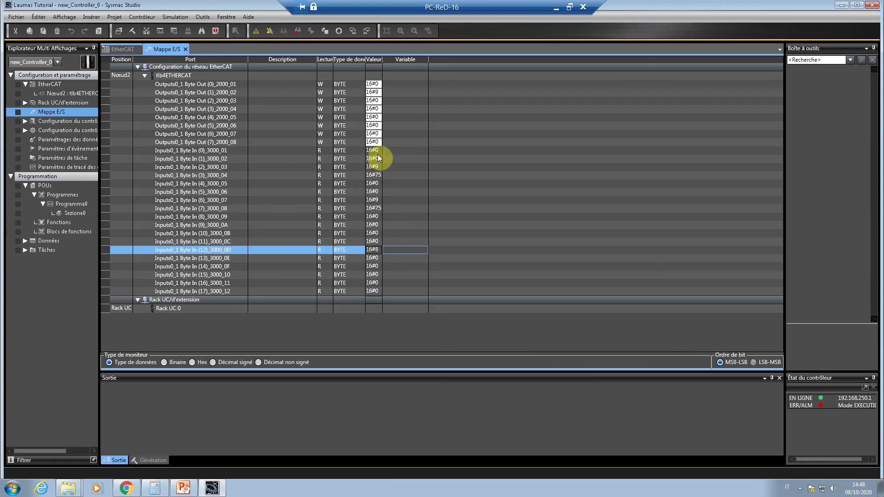
drag(375, 151, 379, 211)
click(376, 184)
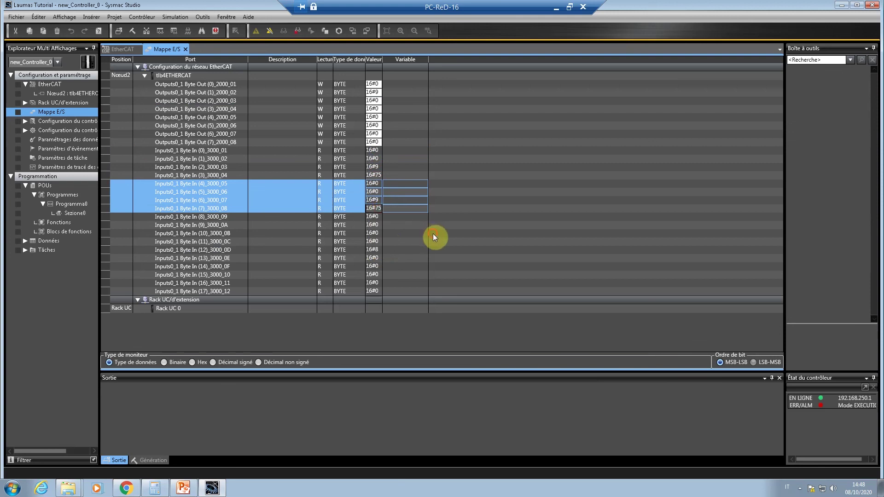